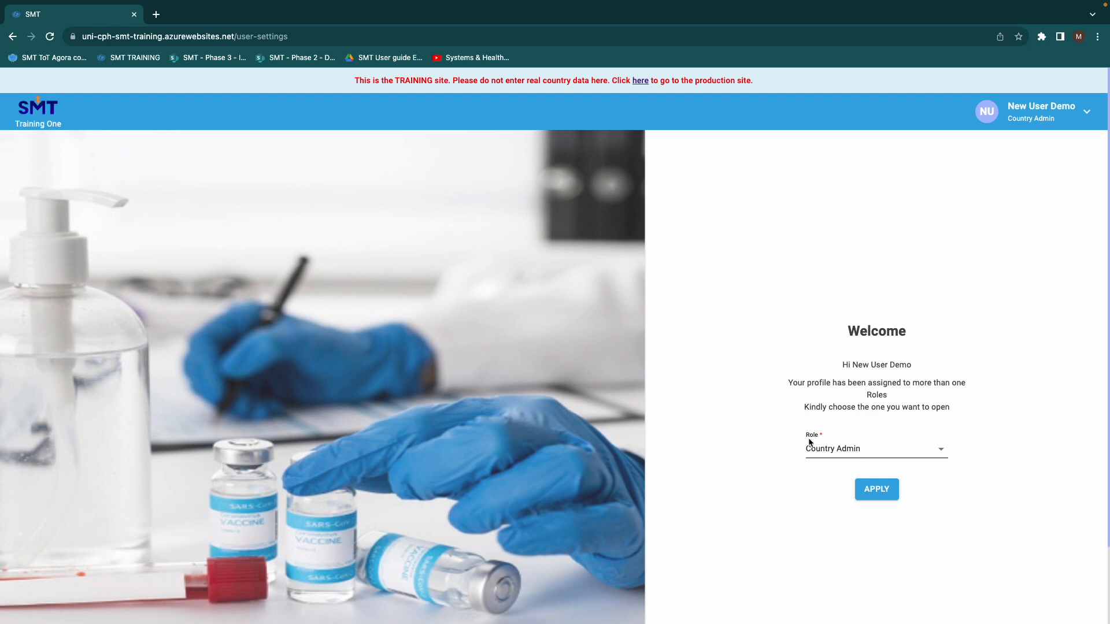
# Enter the site with the Country Admin role and open the Master Data page.
pyautogui.click(876, 497)
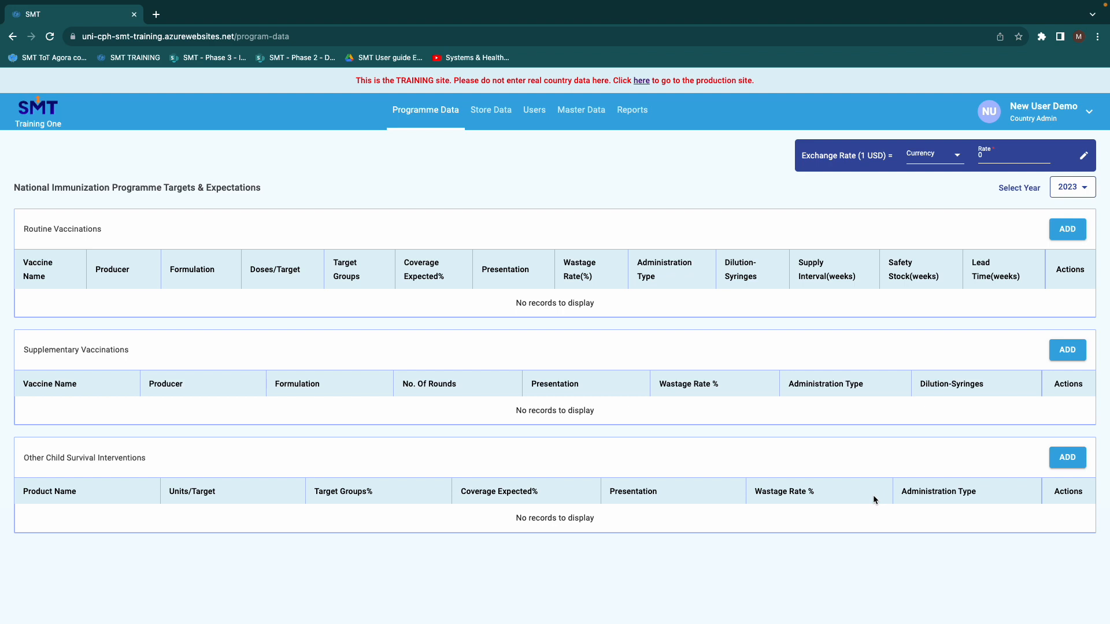
pyautogui.click(584, 121)
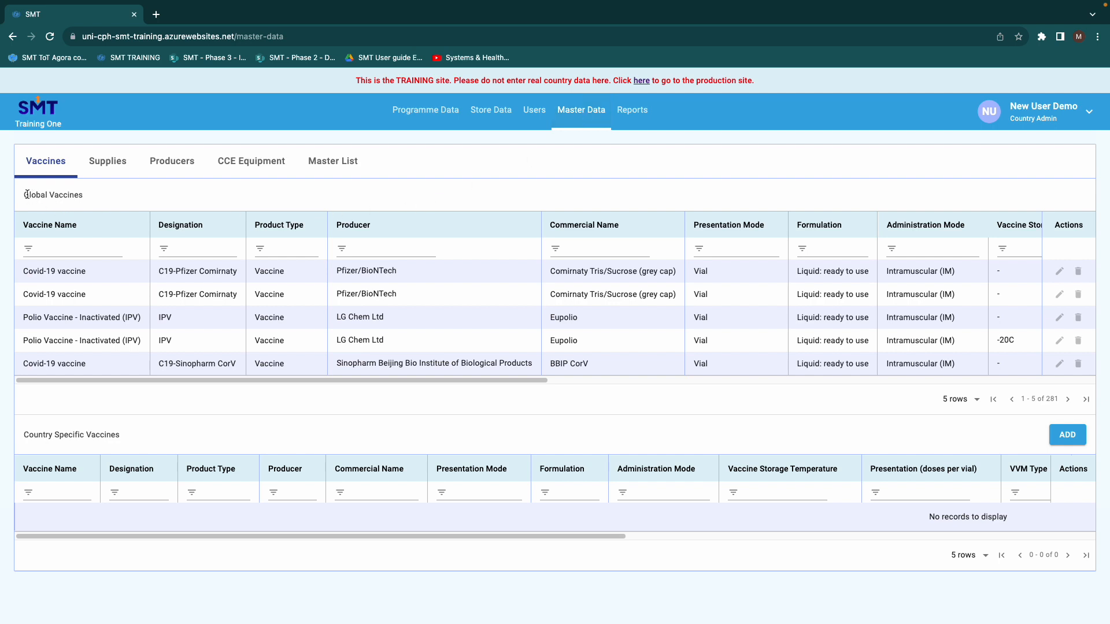
# Look through the global Vaccines, Supplies, Producers and CCE Equipment lists, and return to the Vaccines list.
pyautogui.moveTo(23, 195); pyautogui.dragTo(87, 194)
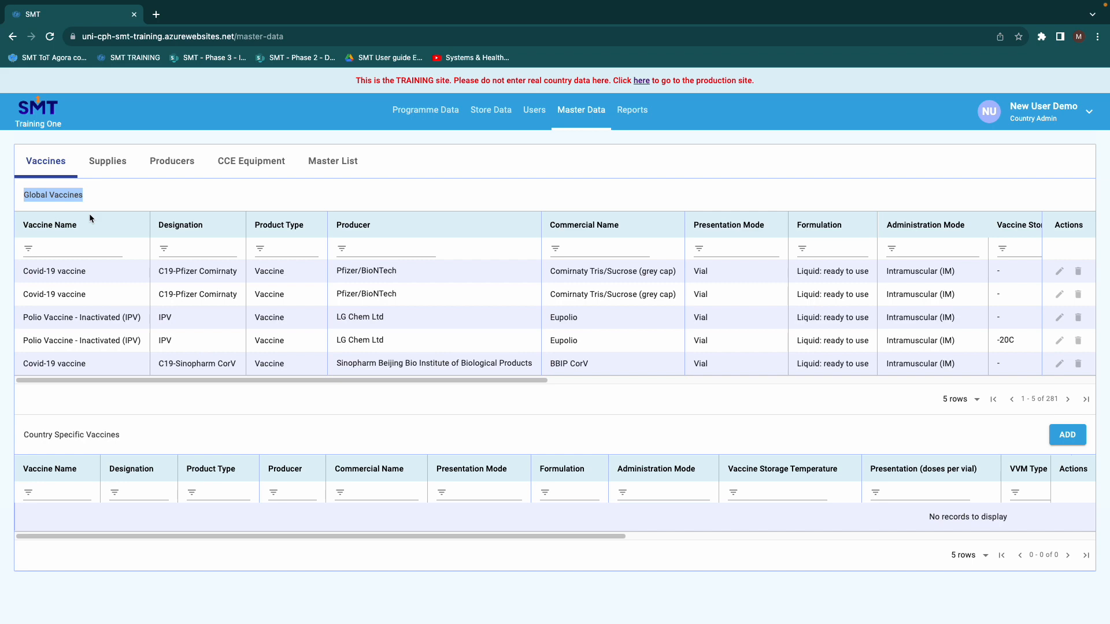
pyautogui.click(111, 165)
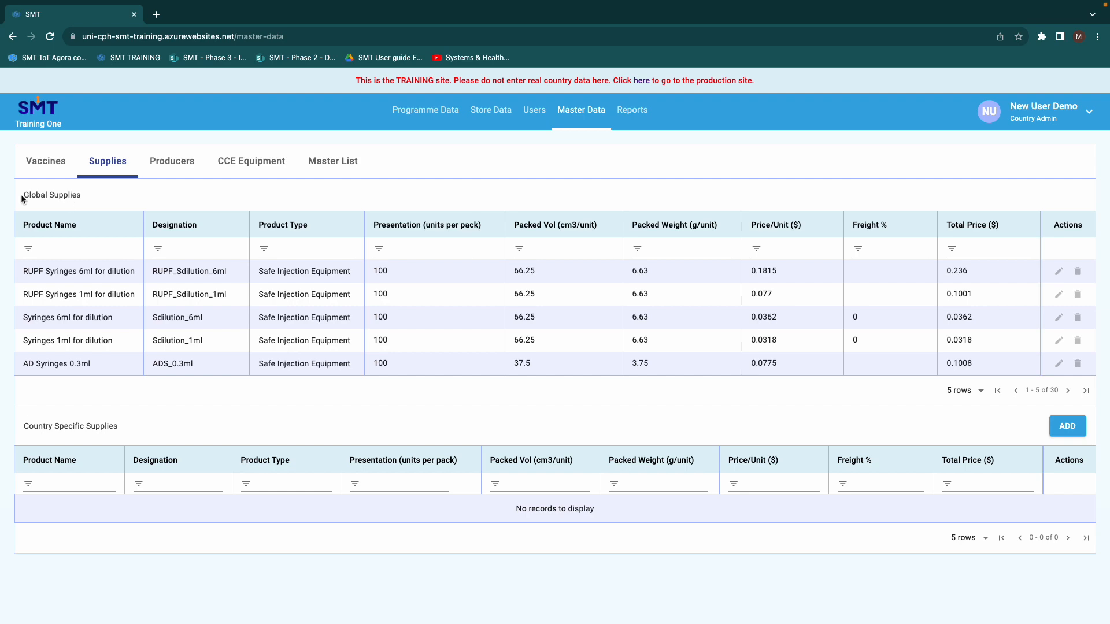
pyautogui.click(175, 166)
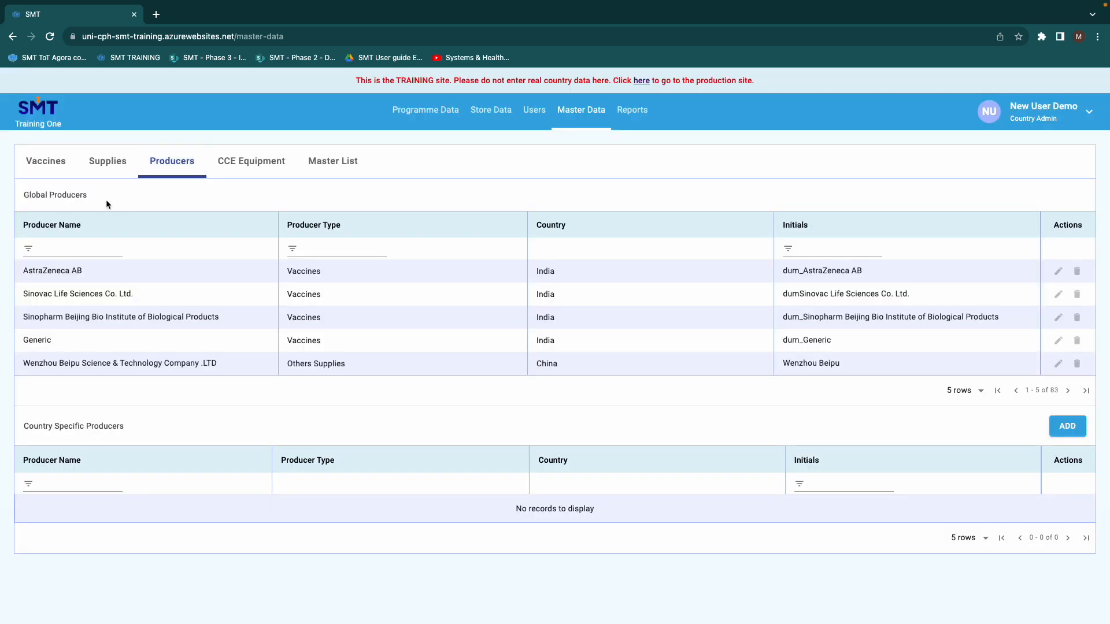
pyautogui.click(233, 162)
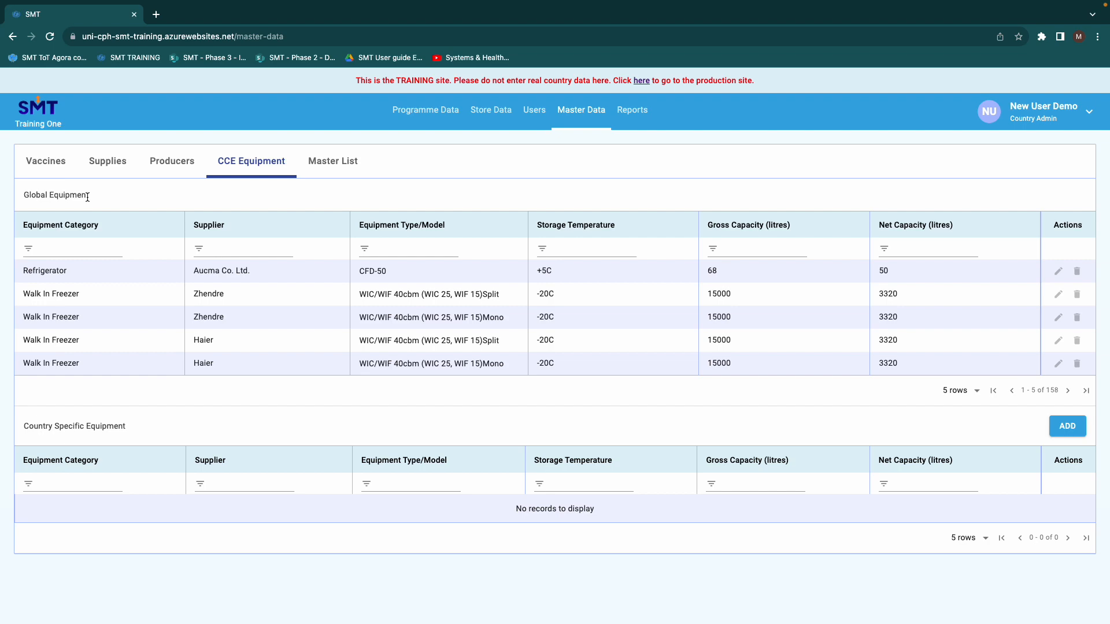
pyautogui.click(48, 163)
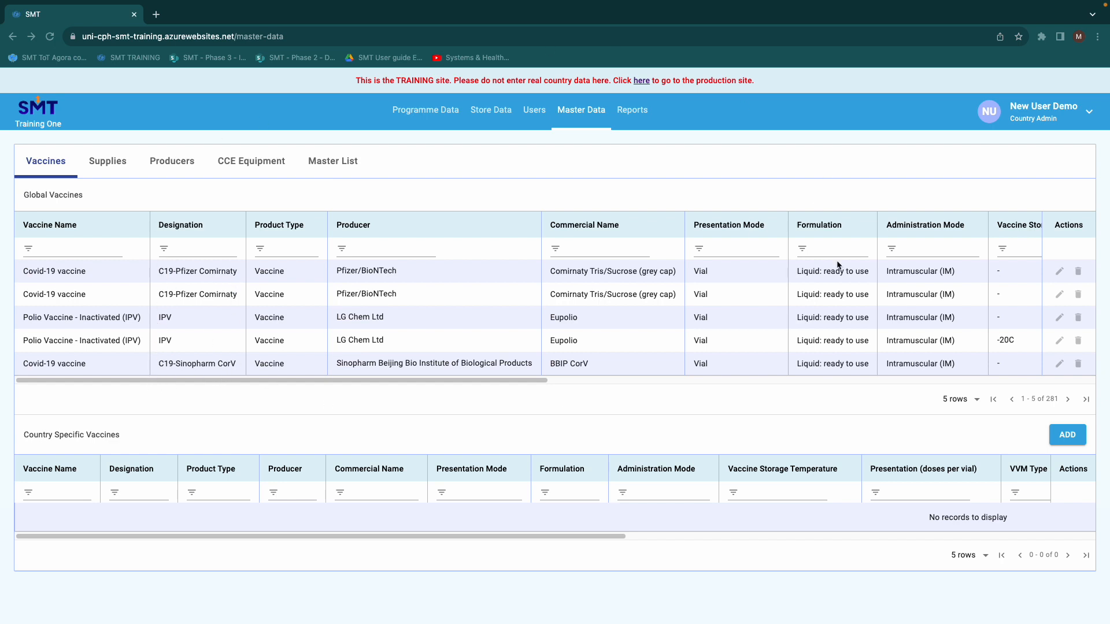
# Switch the interface language to Français from the user profile.
pyautogui.click(1090, 114)
pyautogui.click(1031, 237)
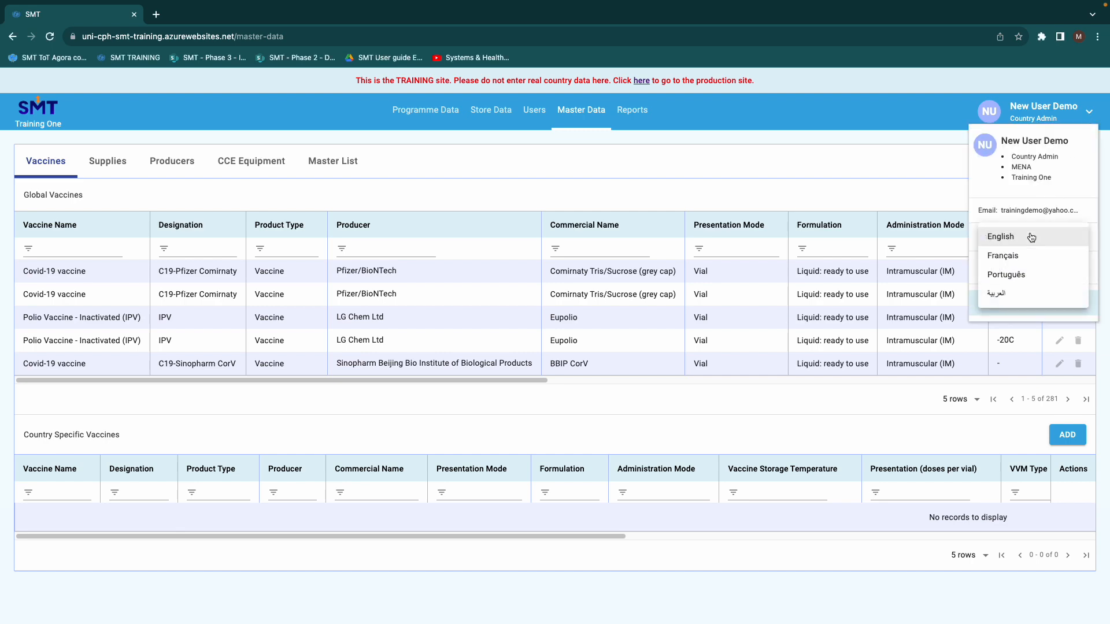
pyautogui.click(1023, 255)
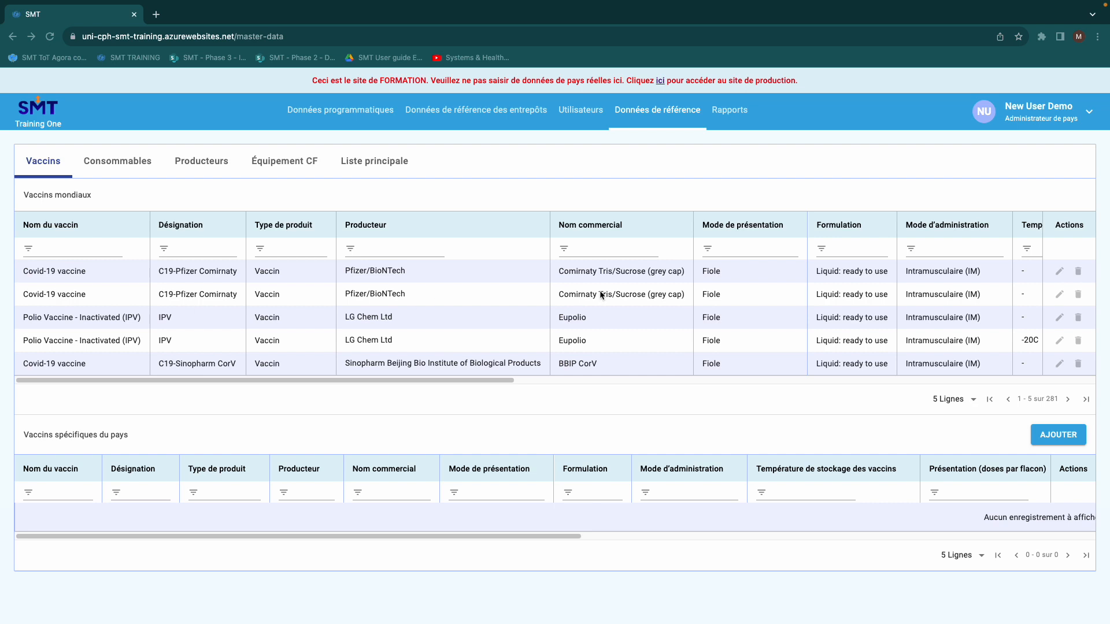
# Switch the interface language back to English from the user profile.
pyautogui.click(1090, 114)
pyautogui.click(1090, 113)
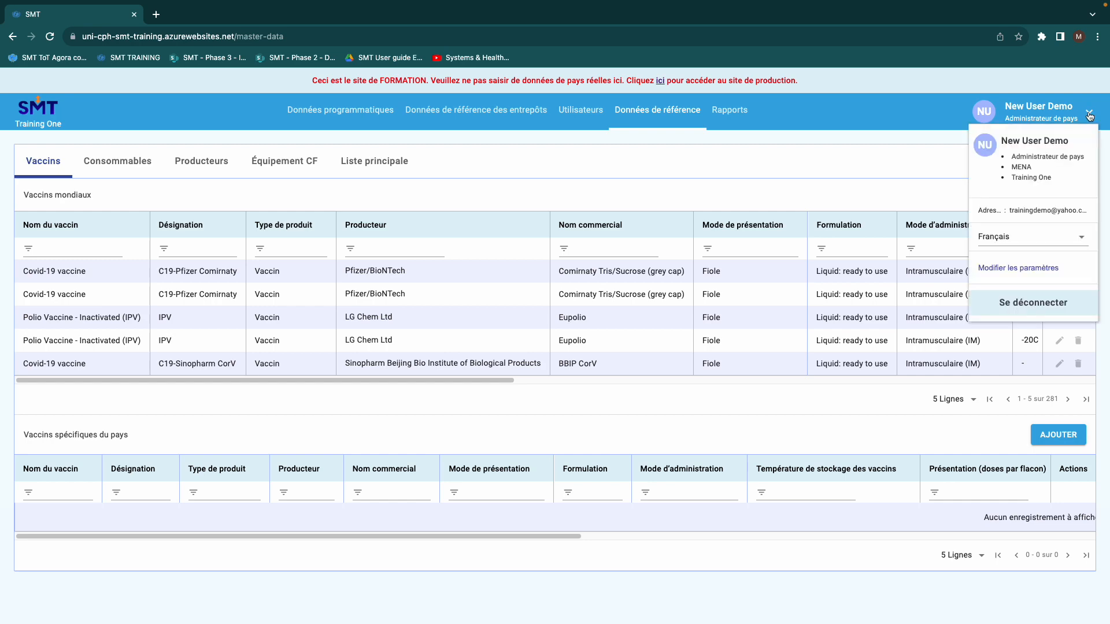
pyautogui.click(1024, 235)
pyautogui.click(1021, 218)
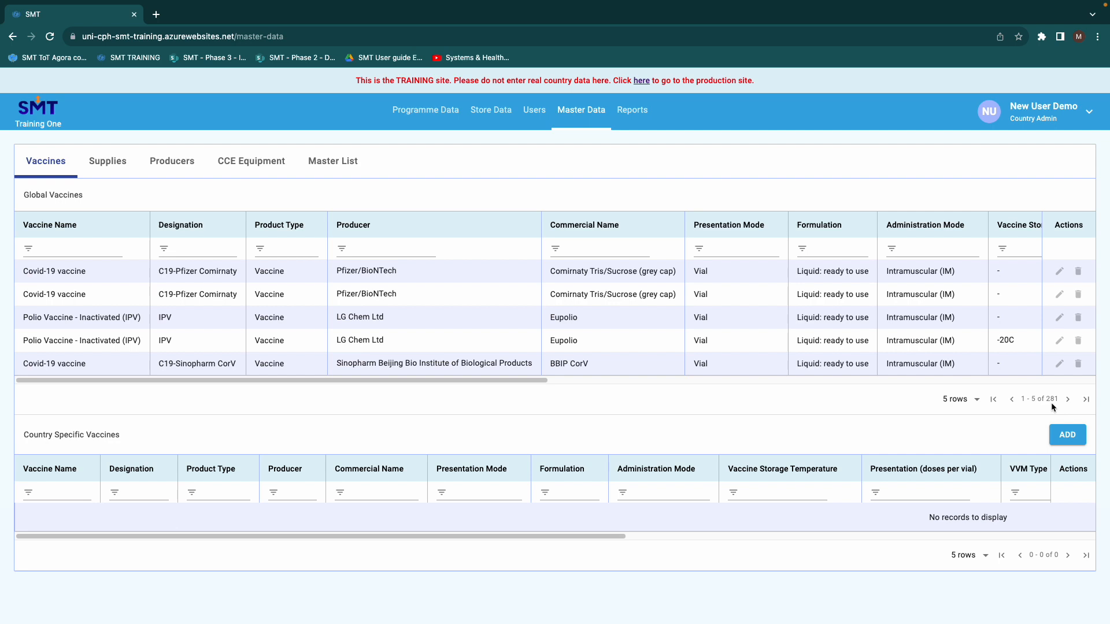
# Show 20 rows per page in the Global Vaccines table and look over the listed vaccines.
pyautogui.click(976, 403)
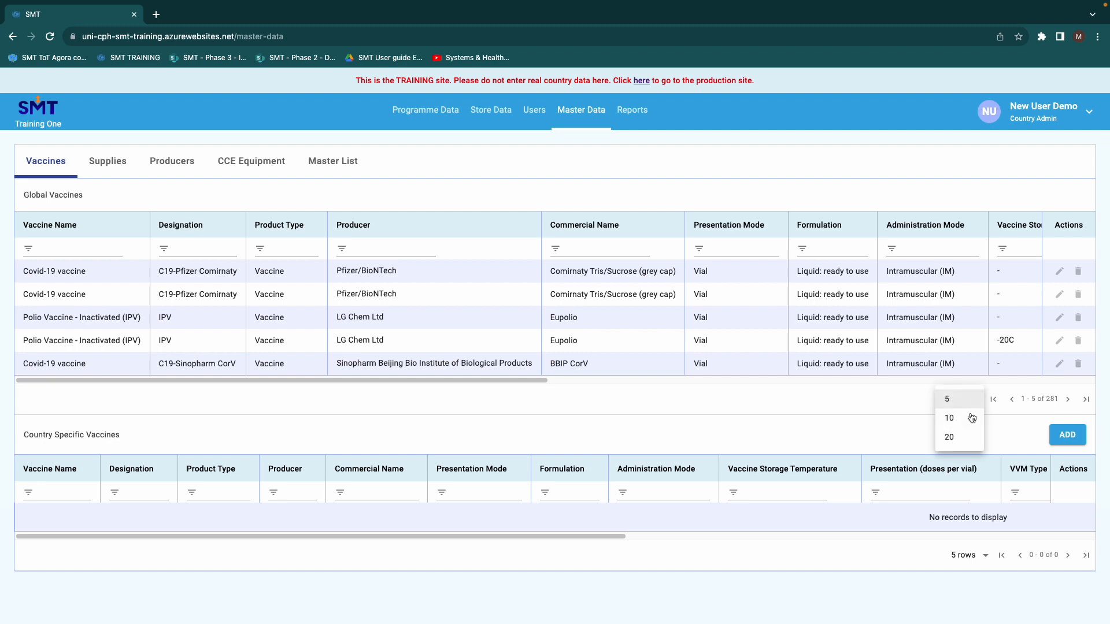
pyautogui.click(964, 444)
pyautogui.scroll(3, 729, 443)
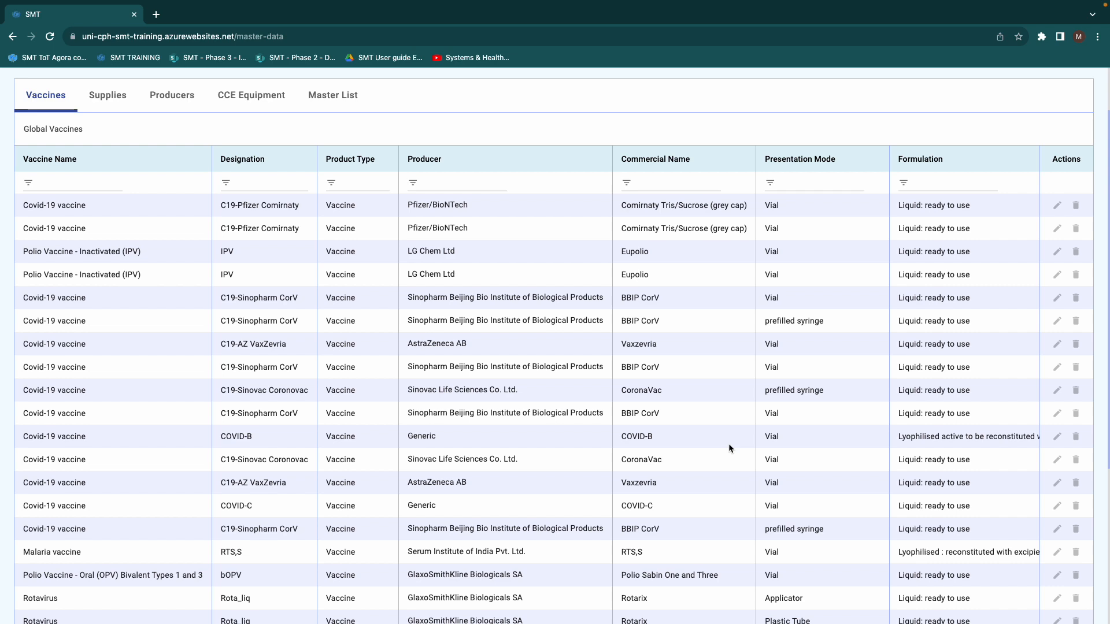
pyautogui.scroll(-5, 819, 372)
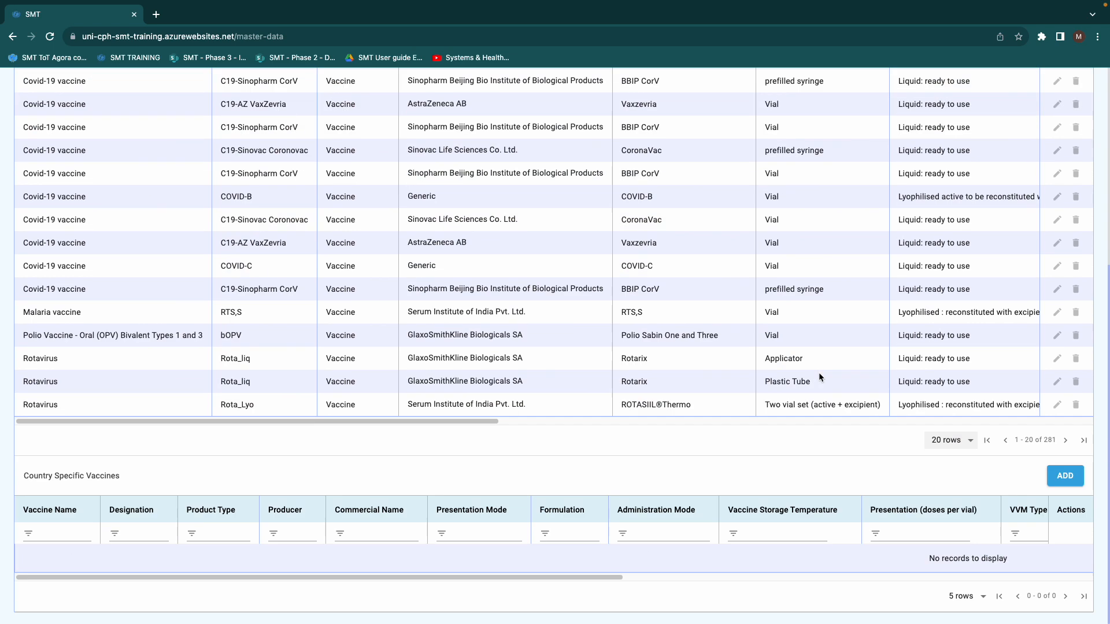
# Show 10 rows per page in the Global Vaccines table, and page forward to the fourth page and back to the first.
pyautogui.click(969, 439)
pyautogui.click(960, 421)
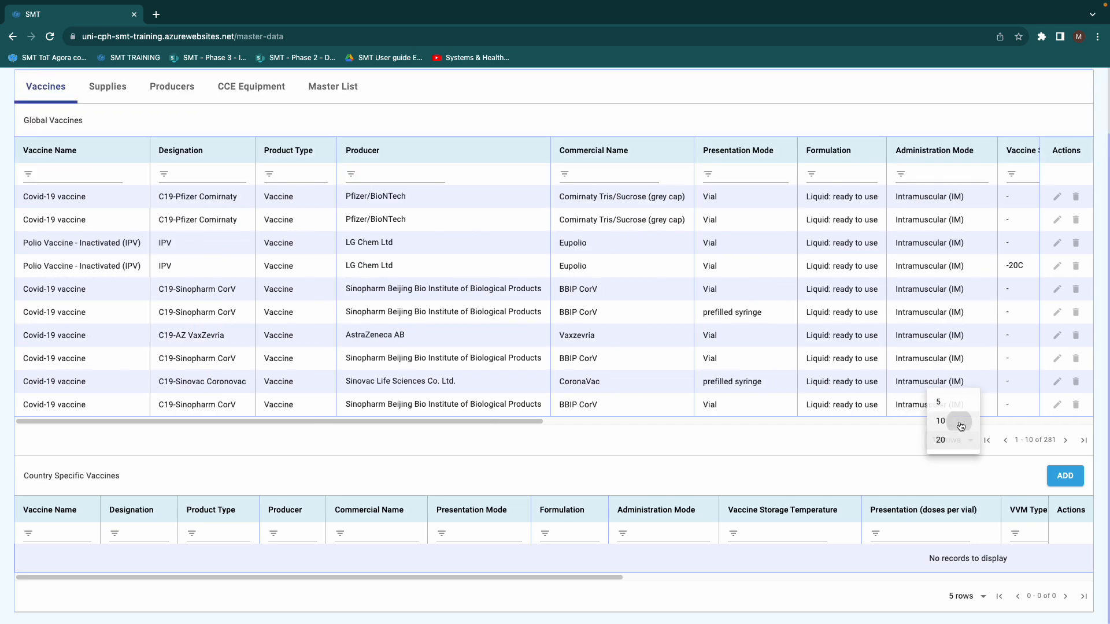
pyautogui.click(1065, 442)
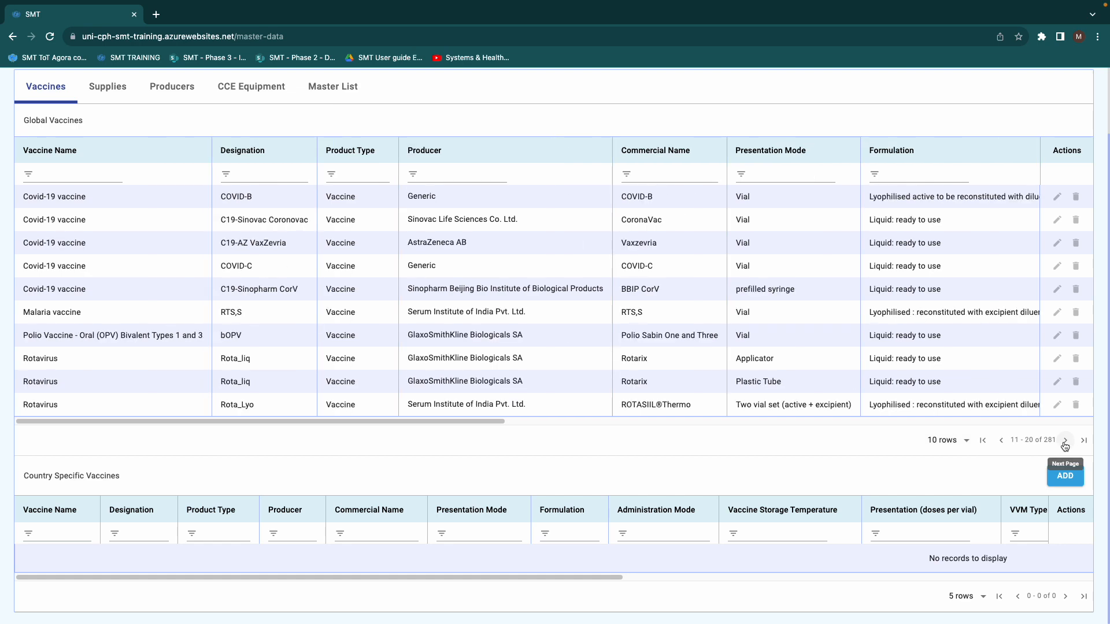
pyautogui.click(1065, 442)
pyautogui.click(1065, 442)
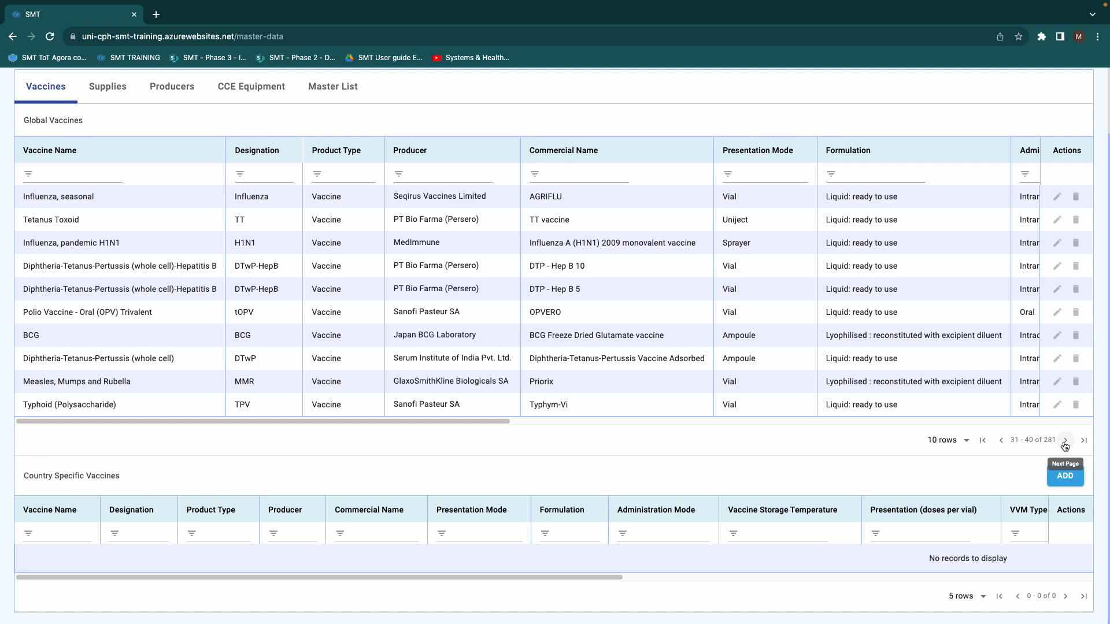
pyautogui.click(1005, 441)
pyautogui.click(1004, 442)
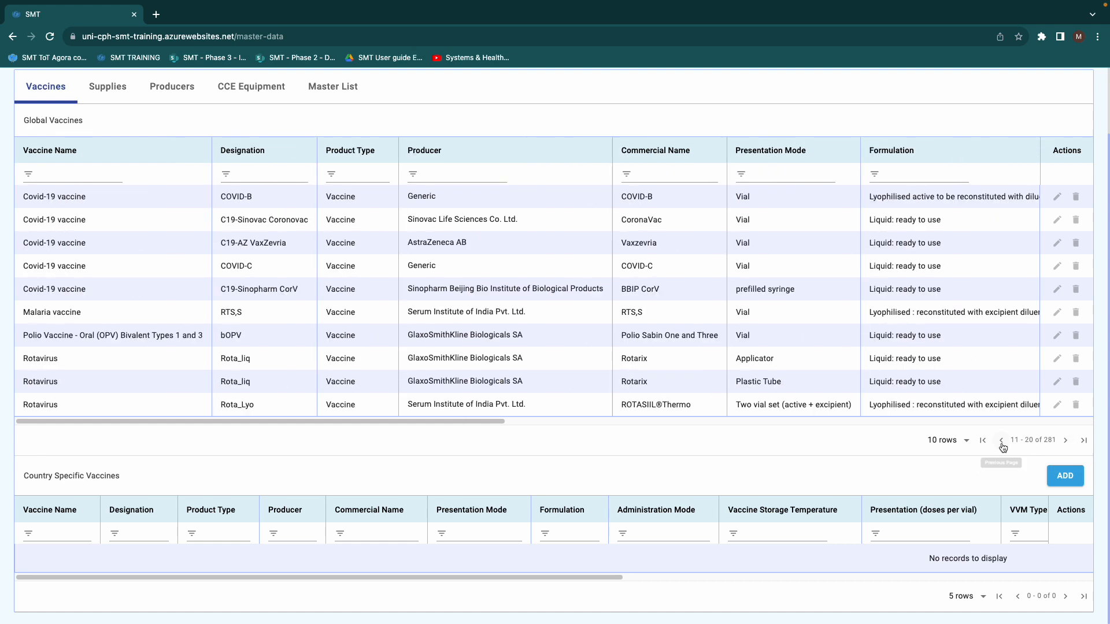
pyautogui.click(1005, 442)
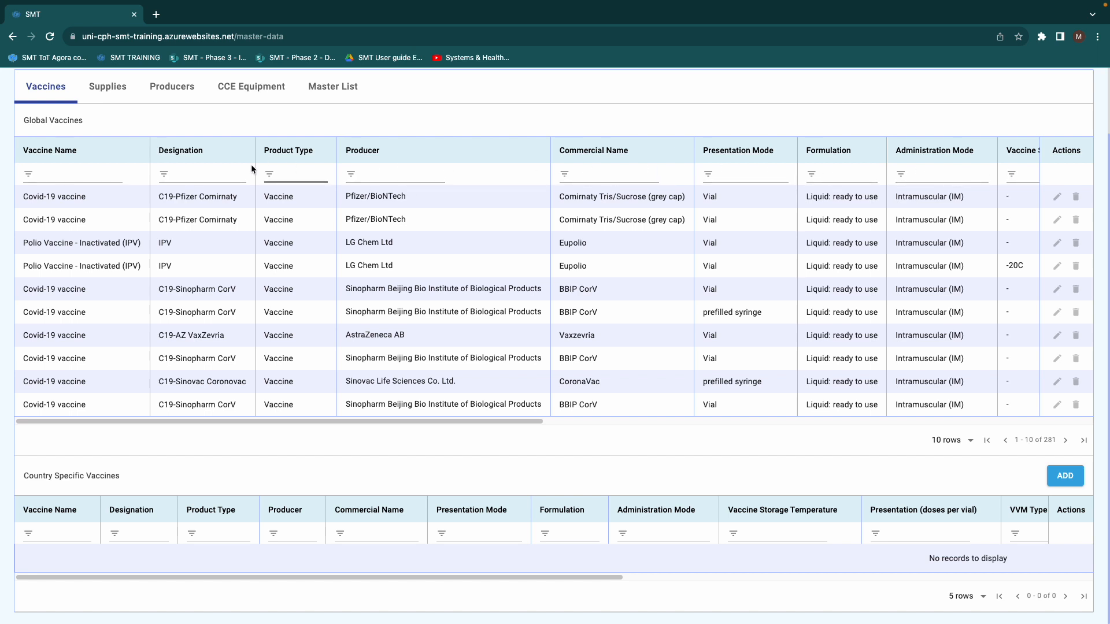
# Filter the Global Vaccines table by the designation "hpv".
pyautogui.click(185, 176)
pyautogui.write('hpv')
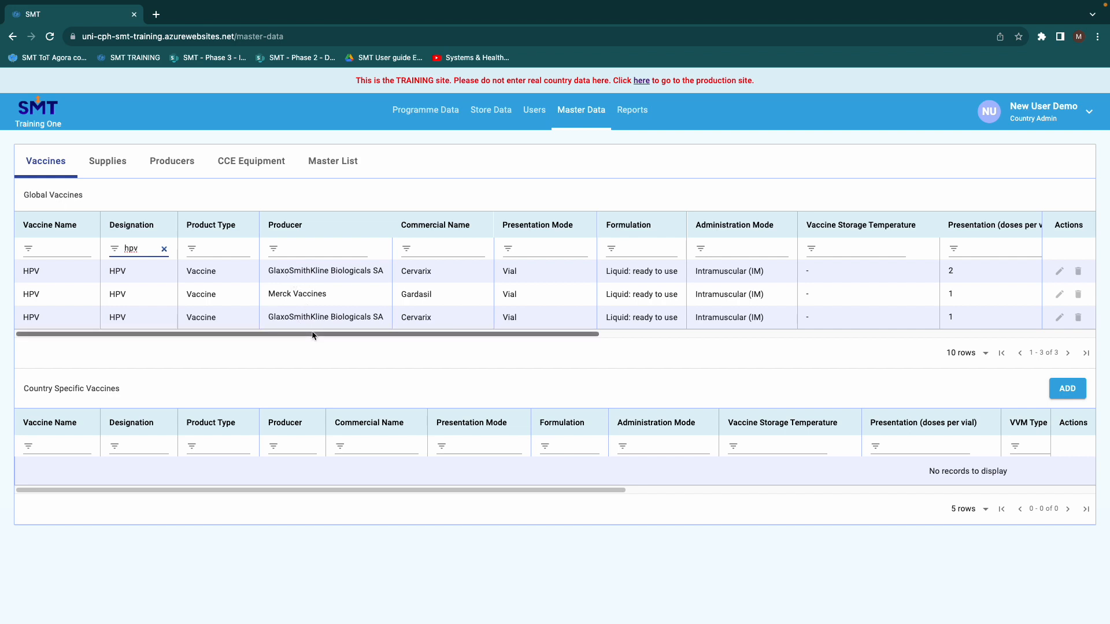
# Examine all columns of the filtered HPV vaccines, from producer and presentation through packed volumes, prices, diluent details and comments.
pyautogui.hscroll(3, 315, 334)
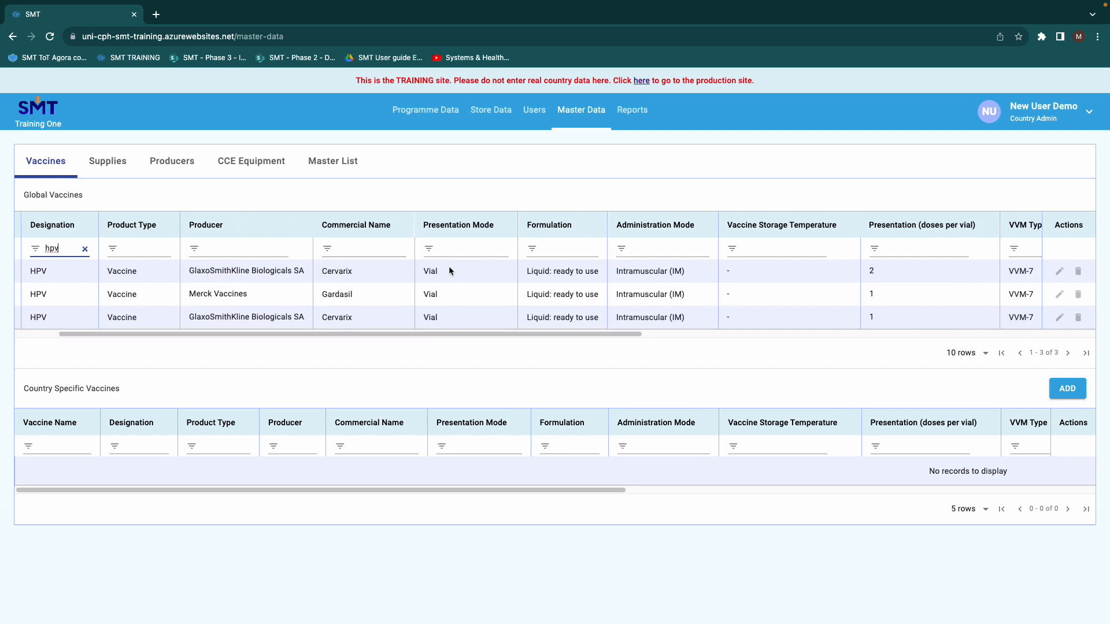
pyautogui.hscroll(3, 456, 297)
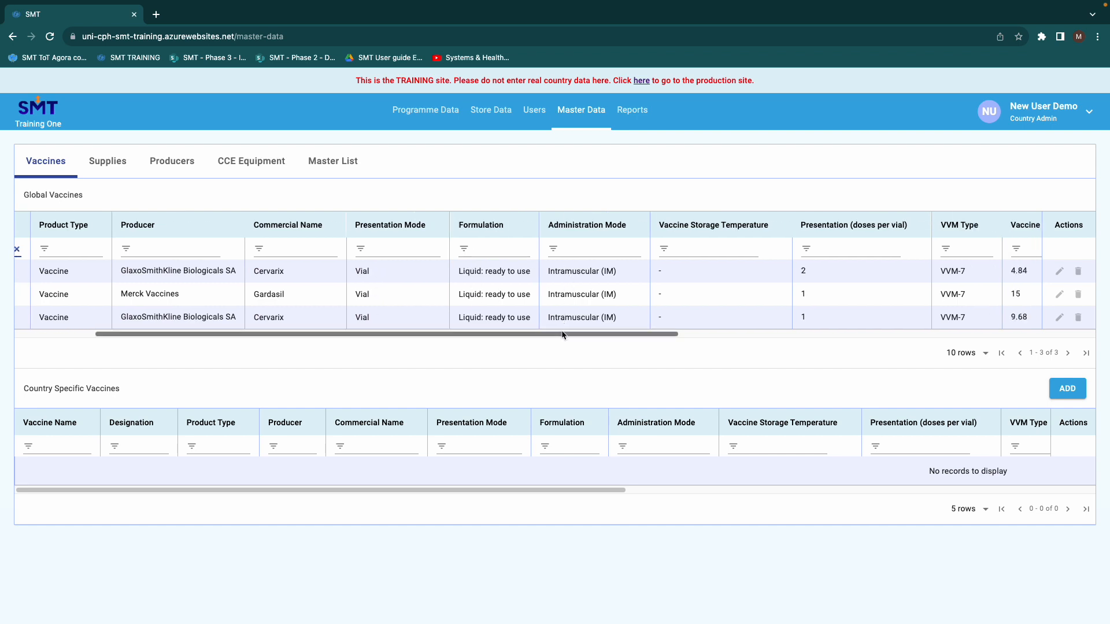
pyautogui.moveTo(561, 335); pyautogui.dragTo(637, 336)
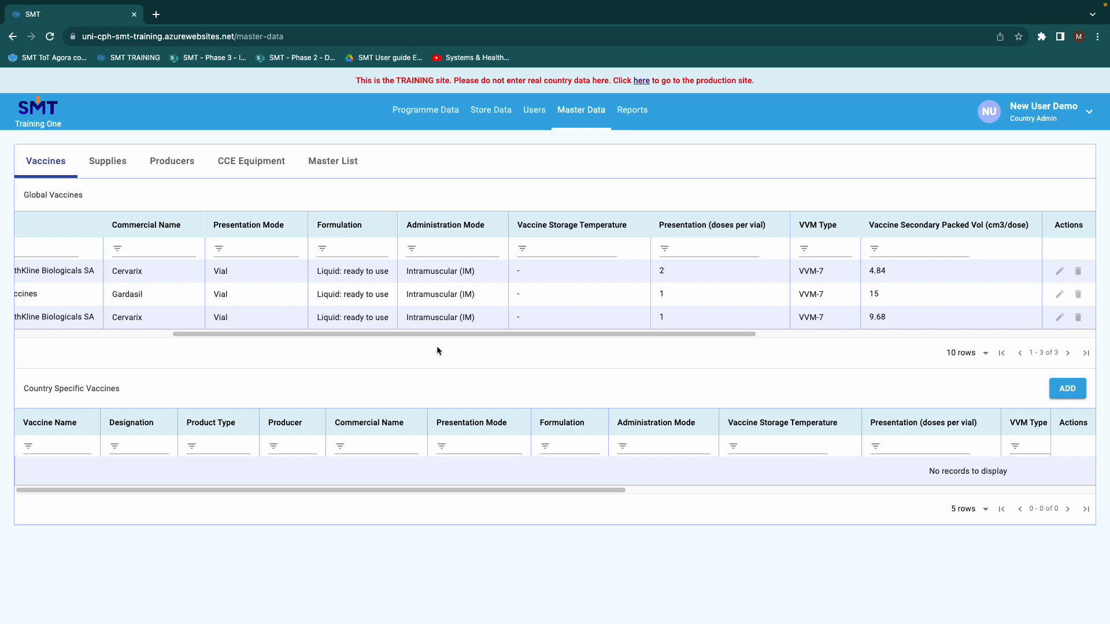
pyautogui.moveTo(434, 336); pyautogui.dragTo(380, 340)
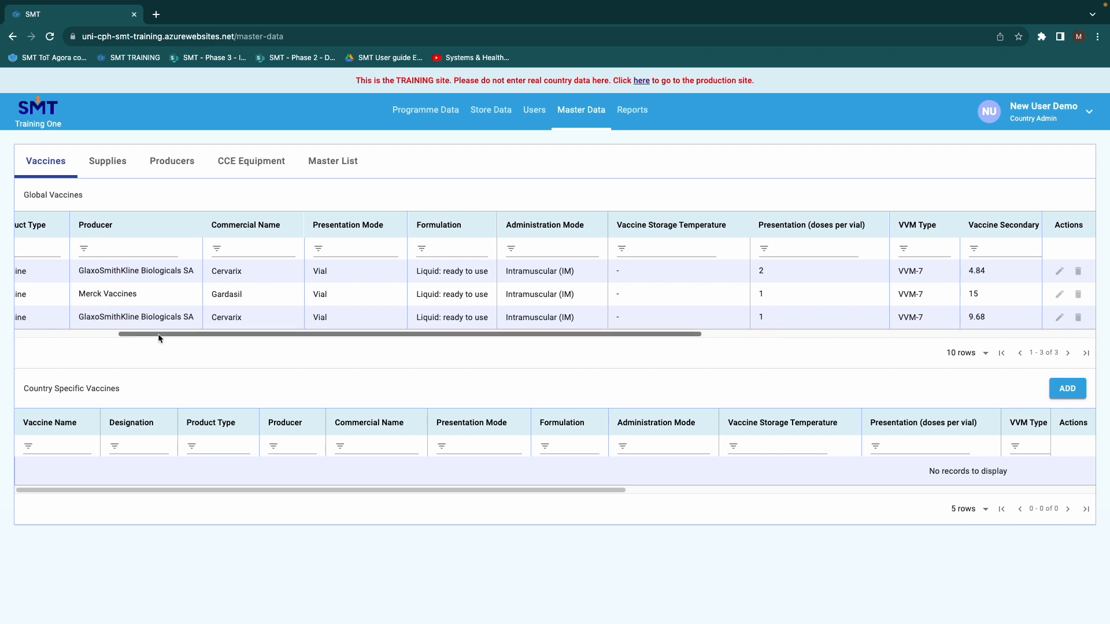
pyautogui.moveTo(159, 335); pyautogui.dragTo(321, 338)
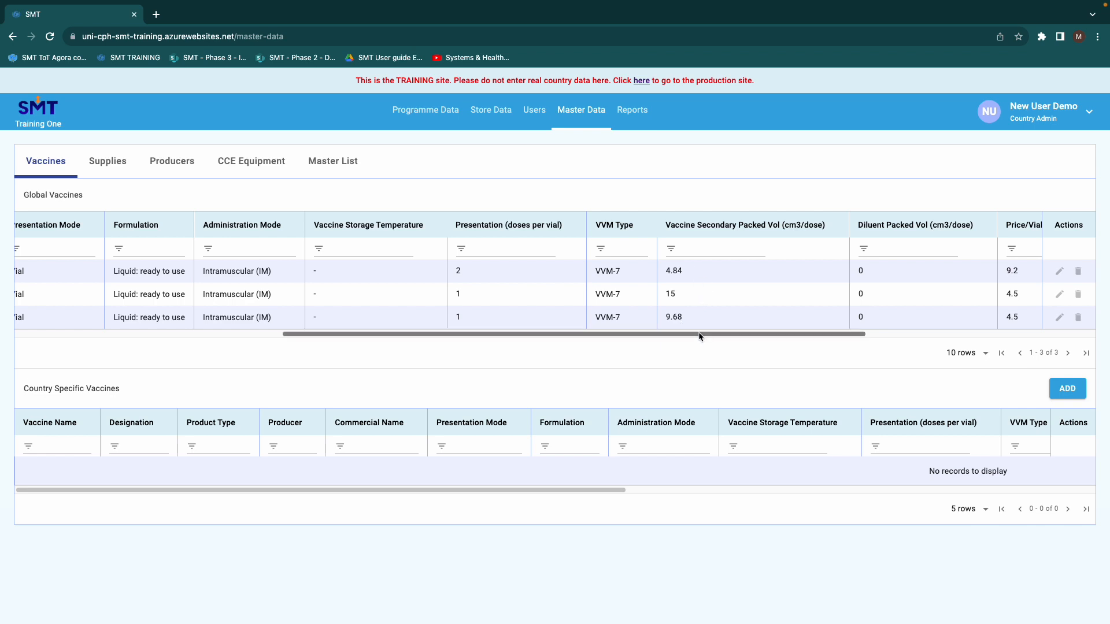
pyautogui.moveTo(699, 336); pyautogui.dragTo(775, 336)
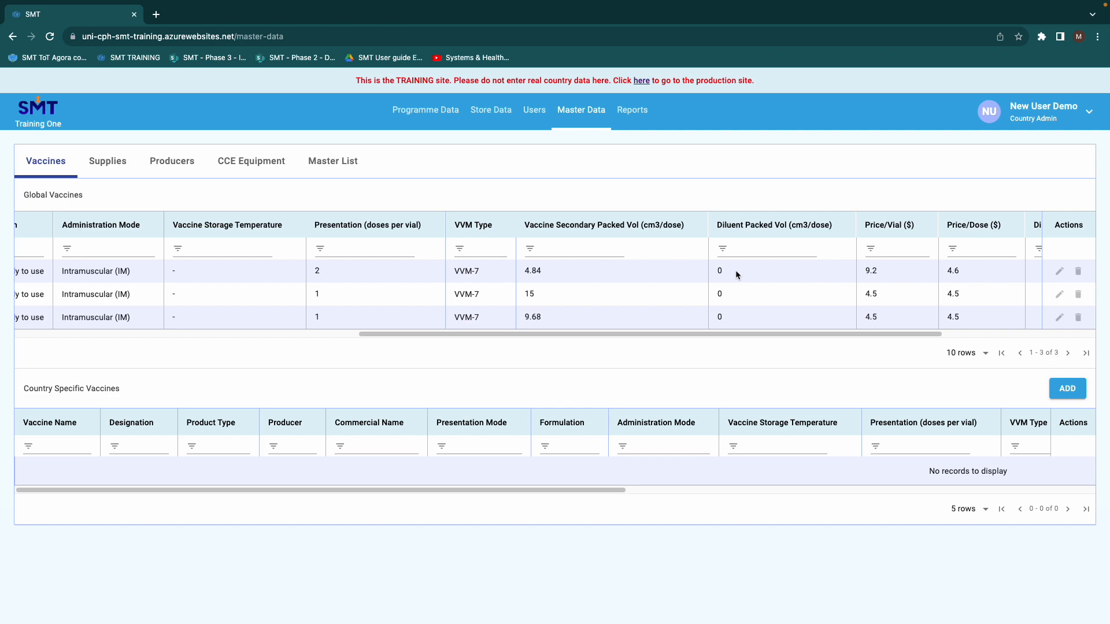
pyautogui.moveTo(740, 340); pyautogui.dragTo(854, 339)
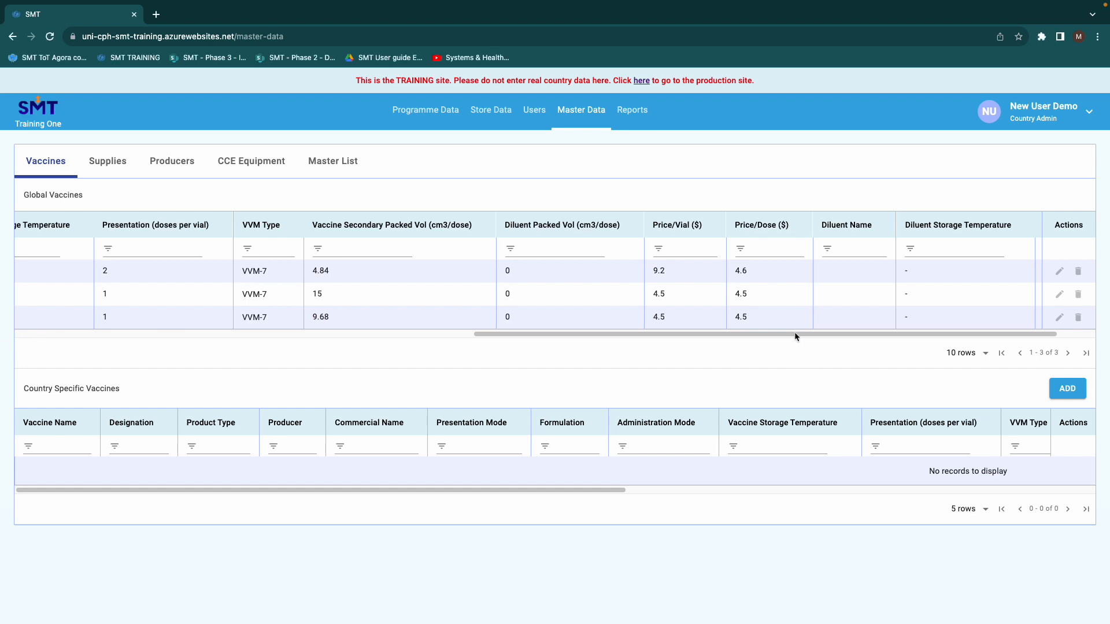
pyautogui.moveTo(858, 334); pyautogui.dragTo(913, 335)
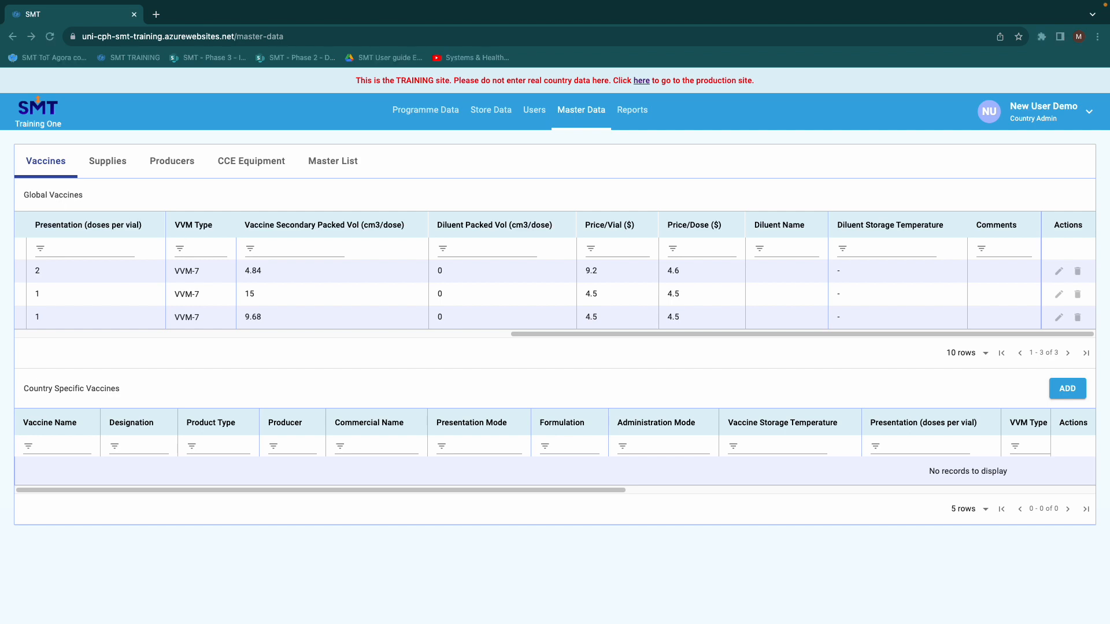
# Show 20 rows per page in the Global Supplies table and review the listed products.
pyautogui.click(105, 163)
pyautogui.click(107, 164)
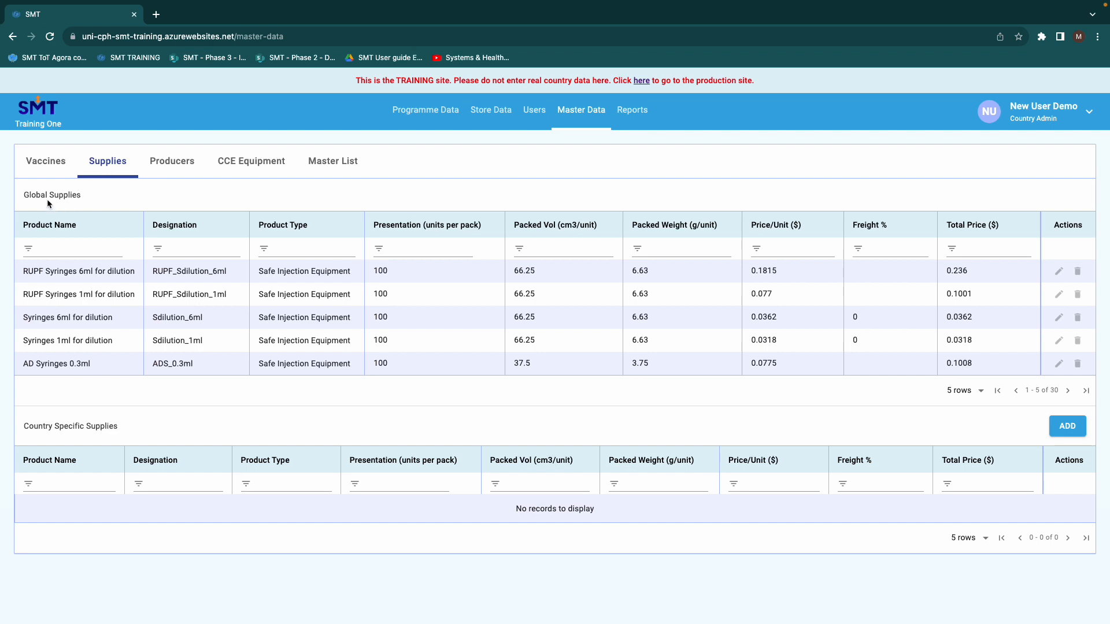
pyautogui.tripleClick(25, 196)
pyautogui.click(980, 395)
pyautogui.click(977, 428)
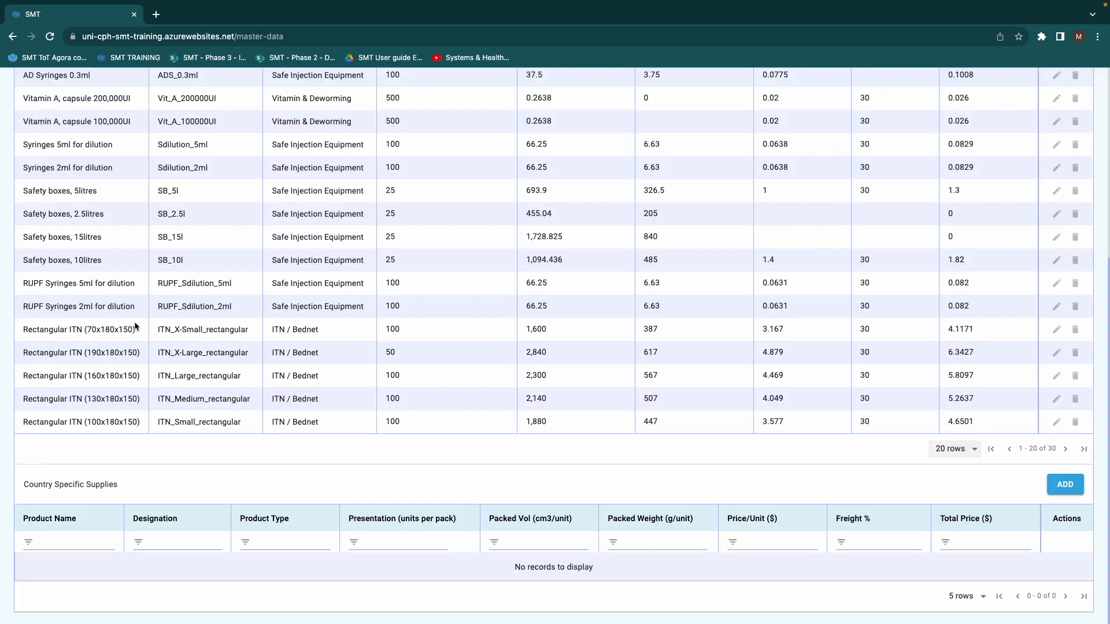
pyautogui.scroll(5, 136, 327)
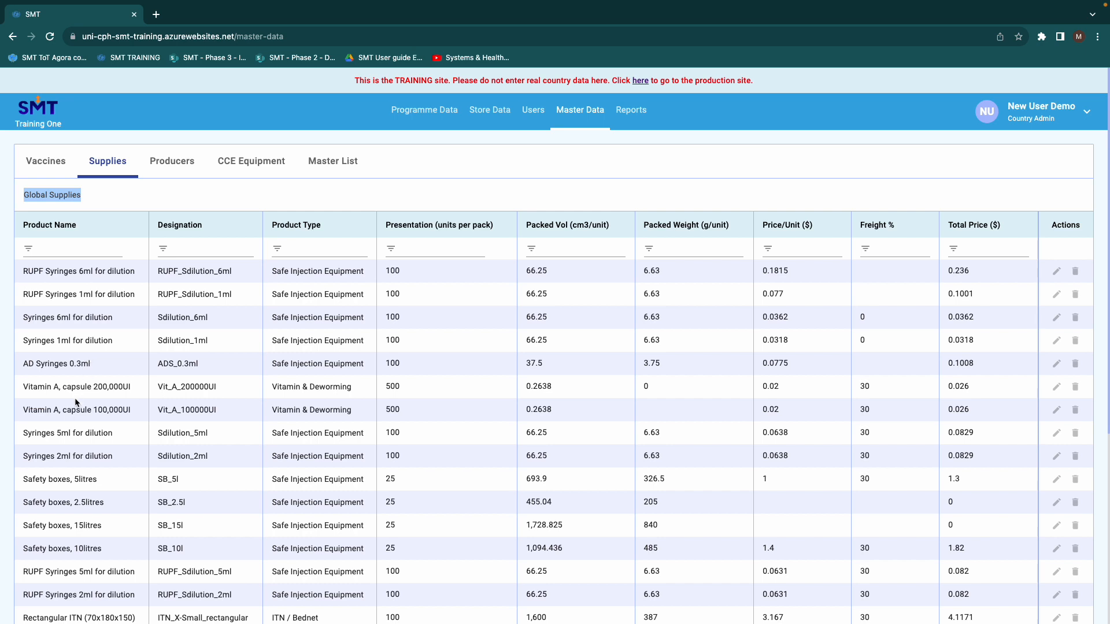
pyautogui.scroll(-4, 69, 387)
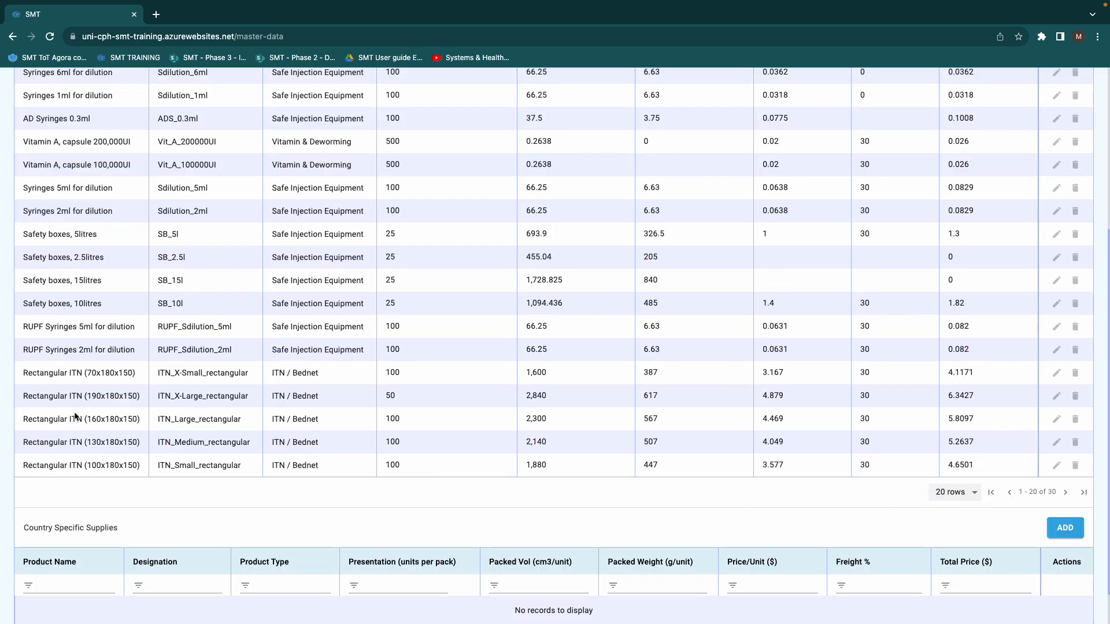
pyautogui.scroll(4, 75, 416)
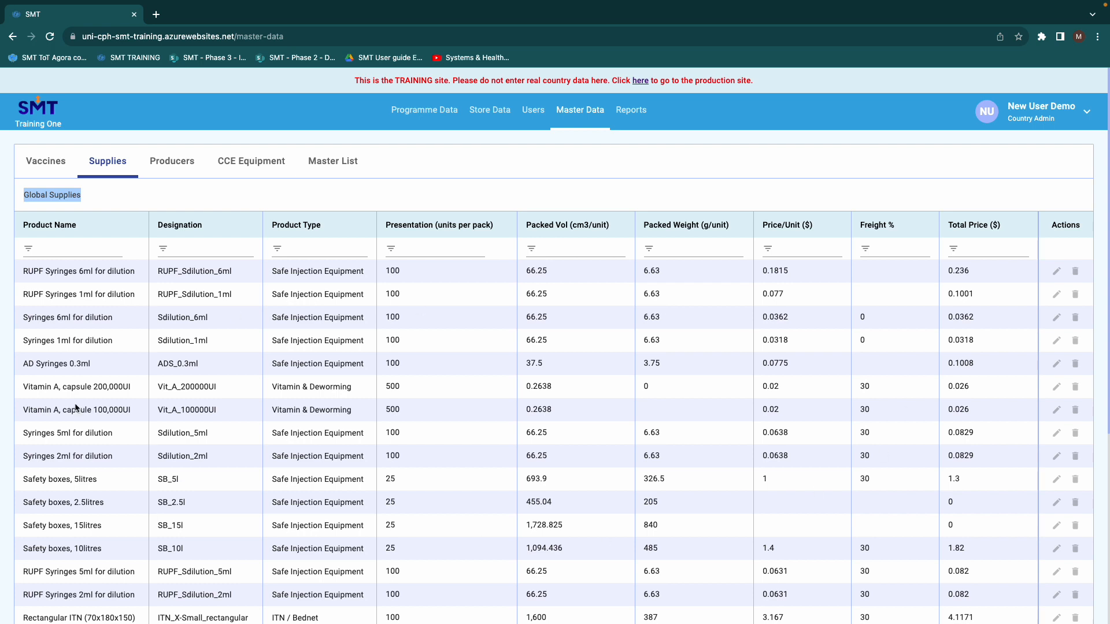
# Show 20 rows per page in the Global Producers table and review the listed producers.
pyautogui.click(169, 164)
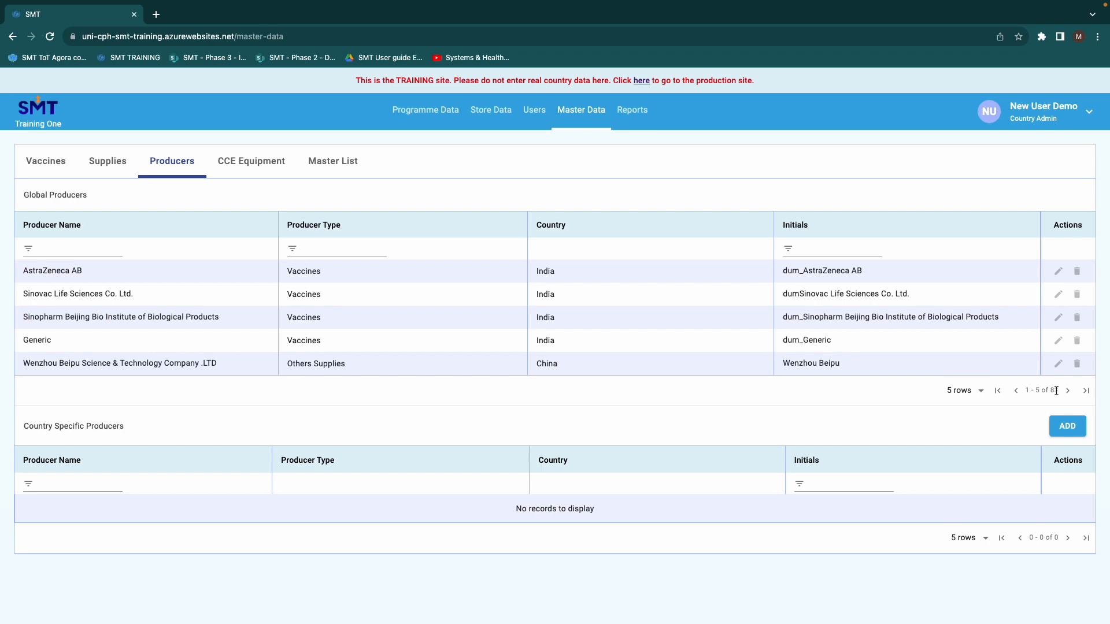
pyautogui.click(976, 391)
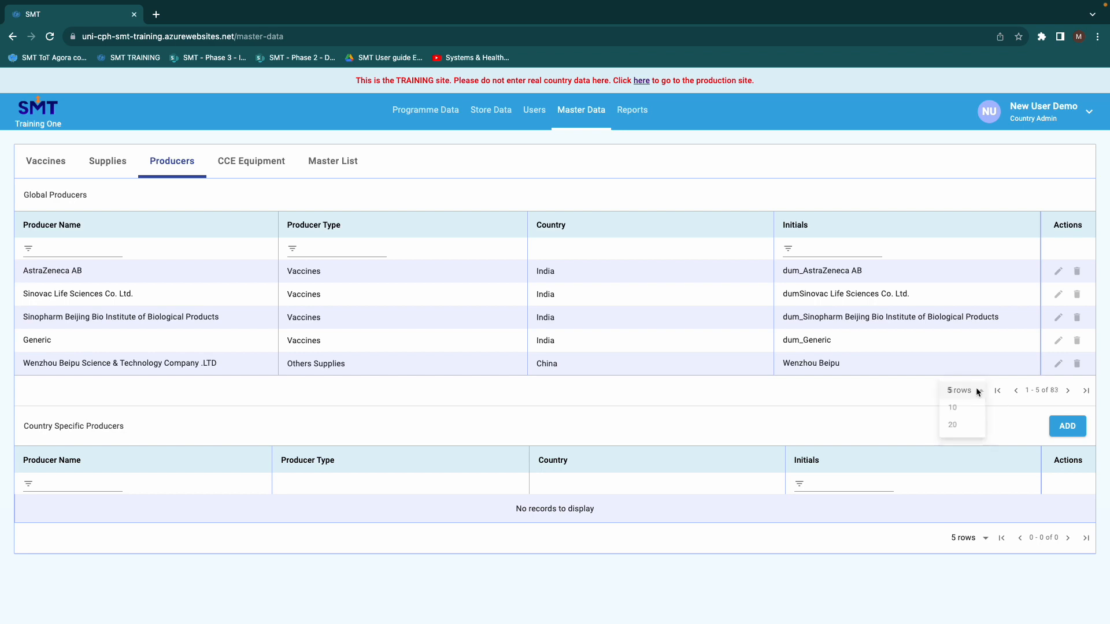
pyautogui.click(977, 426)
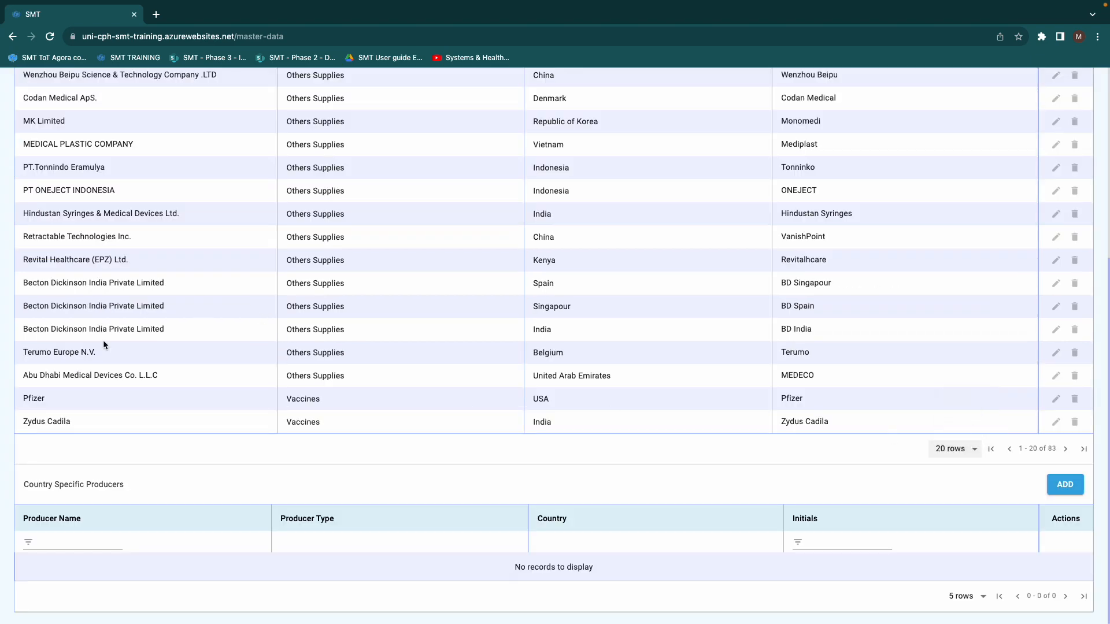
pyautogui.scroll(5, 103, 340)
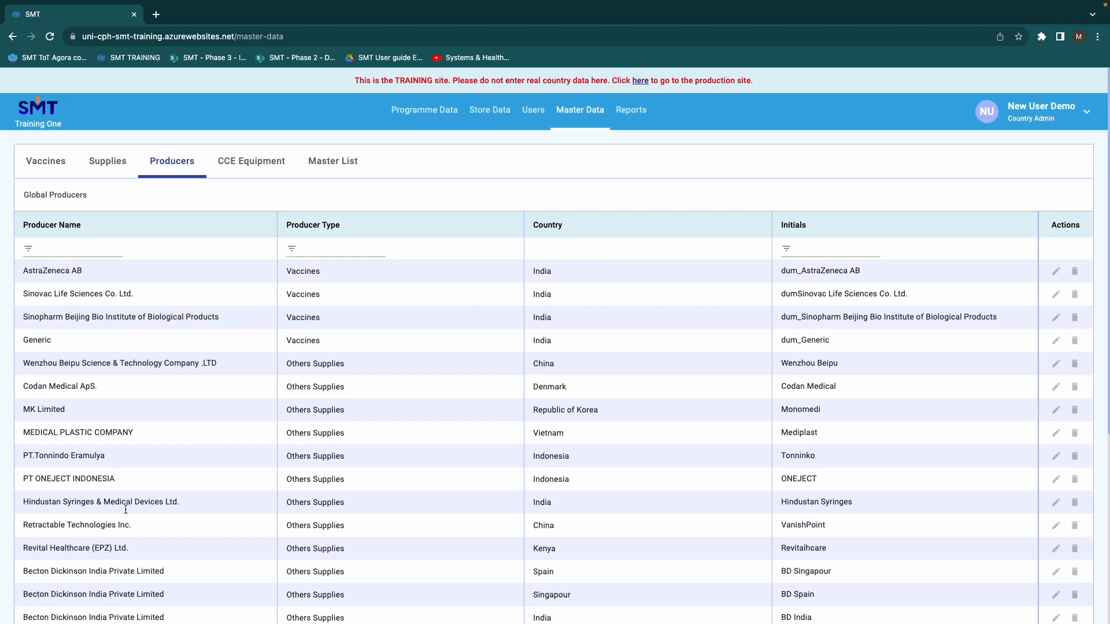
pyautogui.scroll(-4, 126, 516)
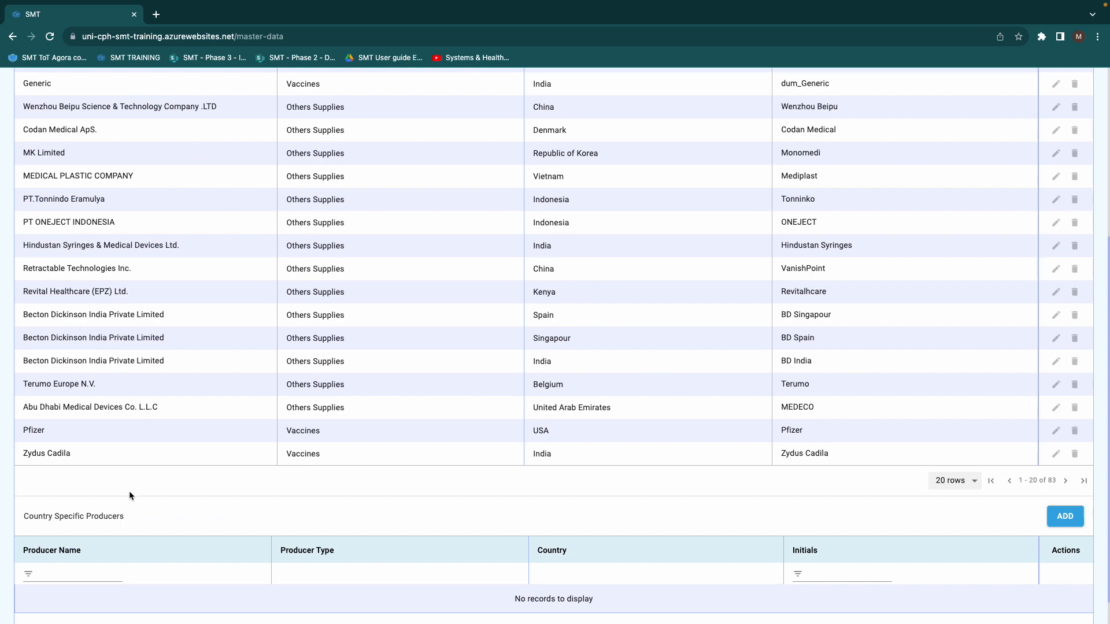
# Filter the Global Producers table by the producer type "vaccines", and clear that filter again.
pyautogui.scroll(4, 129, 494)
pyautogui.click(314, 244)
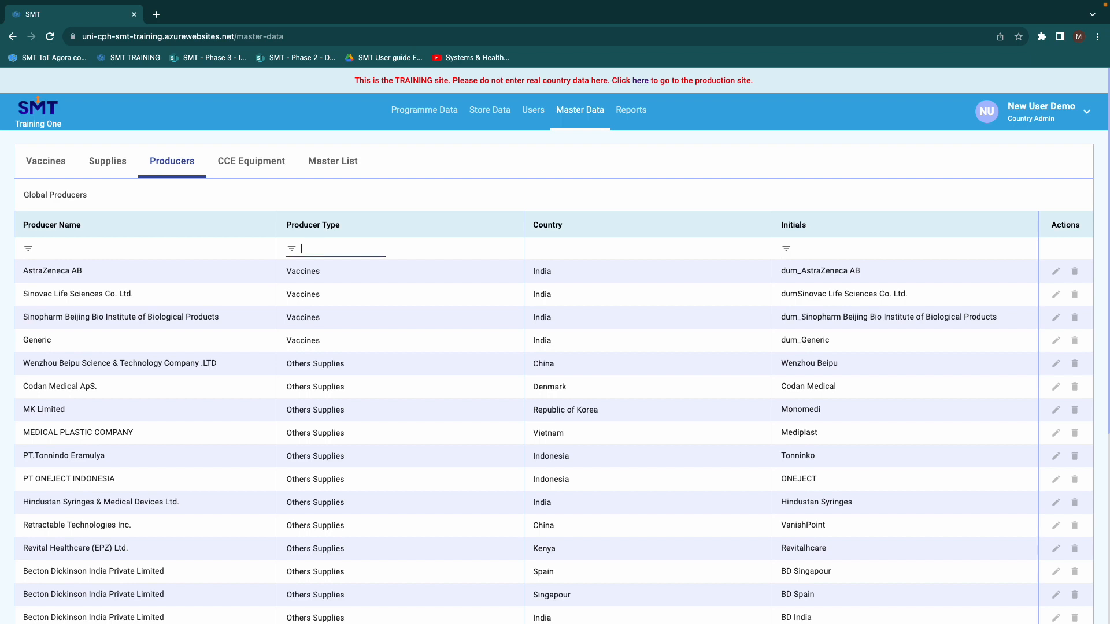
pyautogui.write('vaccines')
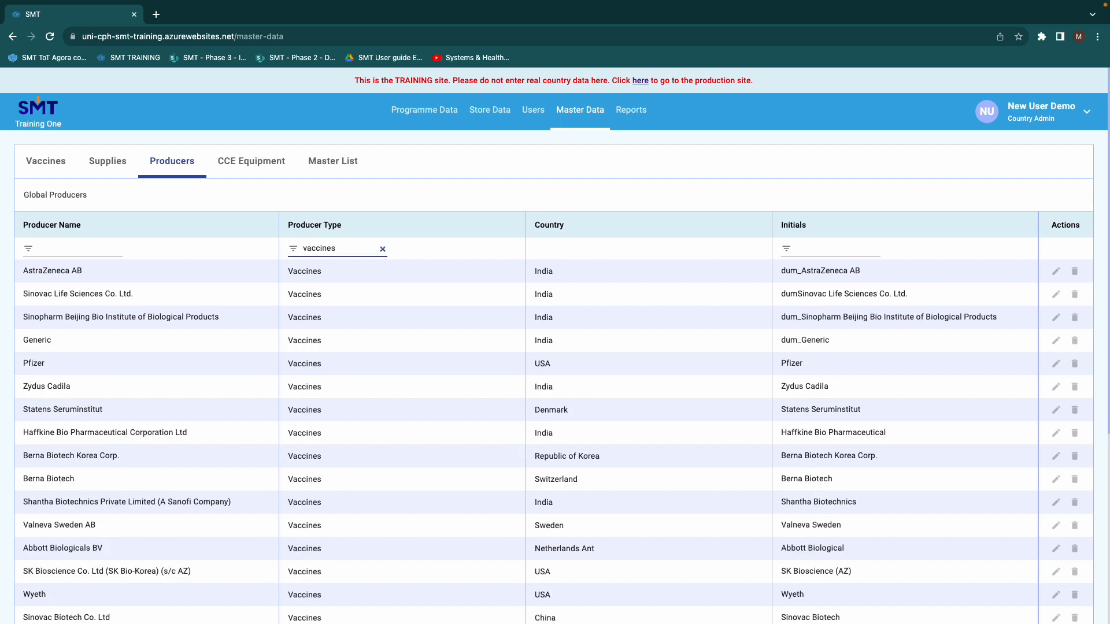
pyautogui.press('BackSpace')
pyautogui.press('BackSpace')
pyautogui.press('BackSpace')
pyautogui.press('BackSpace')
pyautogui.press('BackSpace')
pyautogui.press('BackSpace')
pyautogui.press('BackSpace')
pyautogui.press('BackSpace')
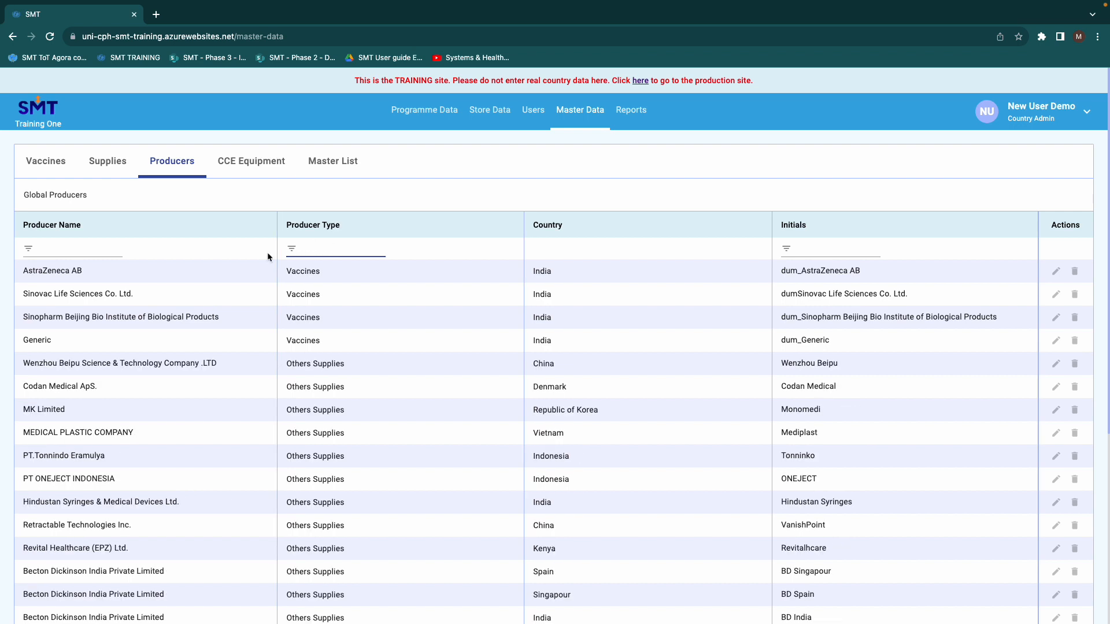
# Filter the Global Producers table by the producer name "past".
pyautogui.click(69, 247)
pyautogui.write('past')
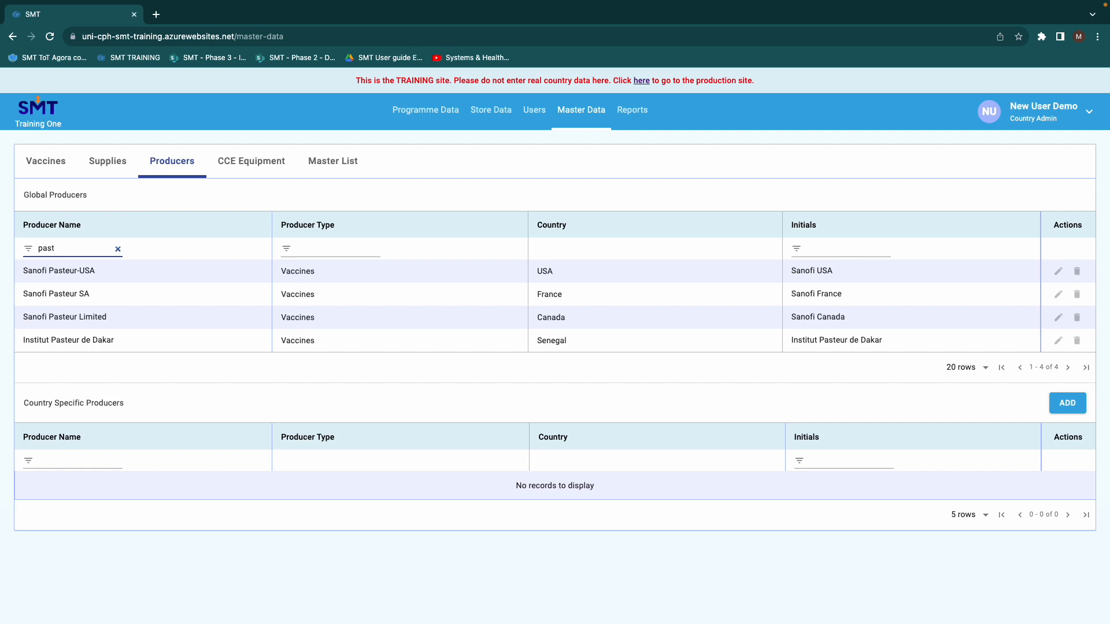
# Show 10 rows per page in the Global Equipment table of CCE Equipment, and filter its equipment category by "ultra".
pyautogui.click(246, 164)
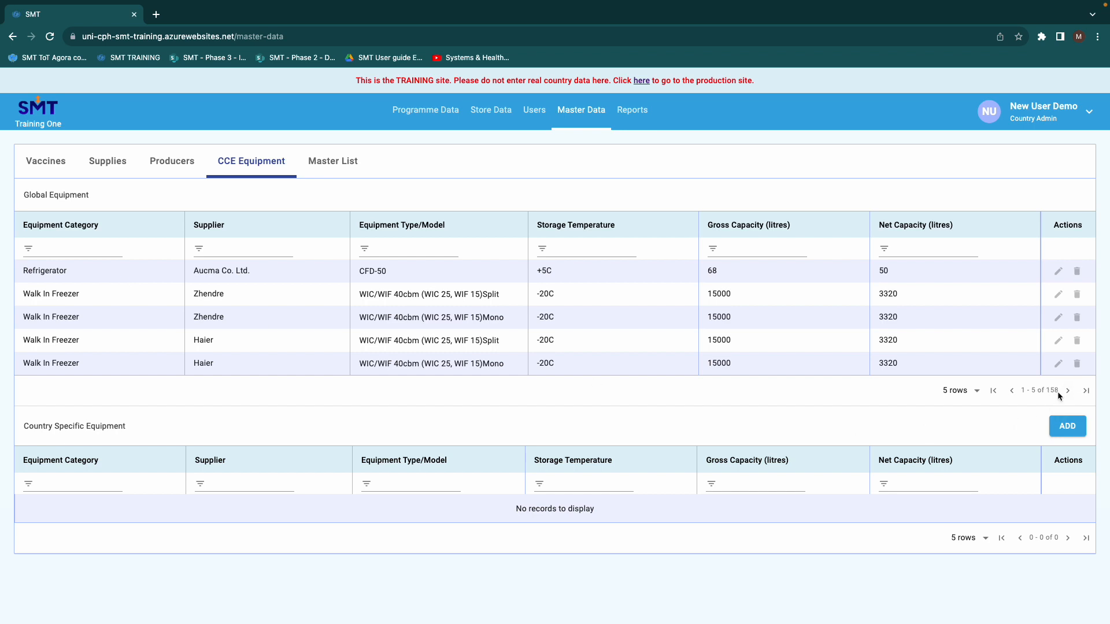
pyautogui.click(974, 391)
pyautogui.click(972, 410)
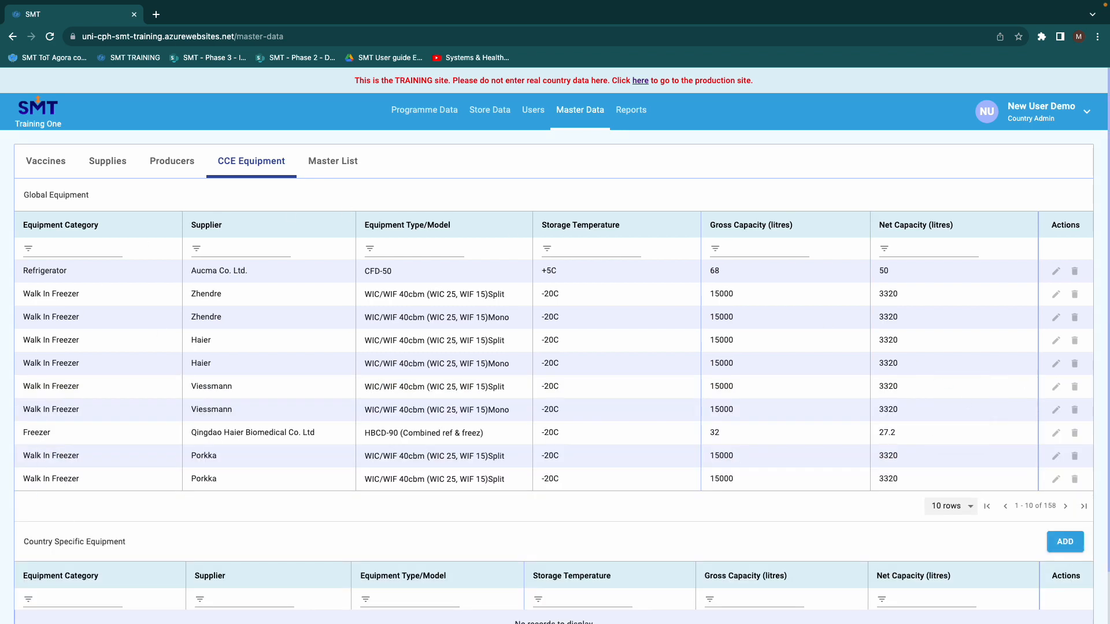
pyautogui.click(84, 248)
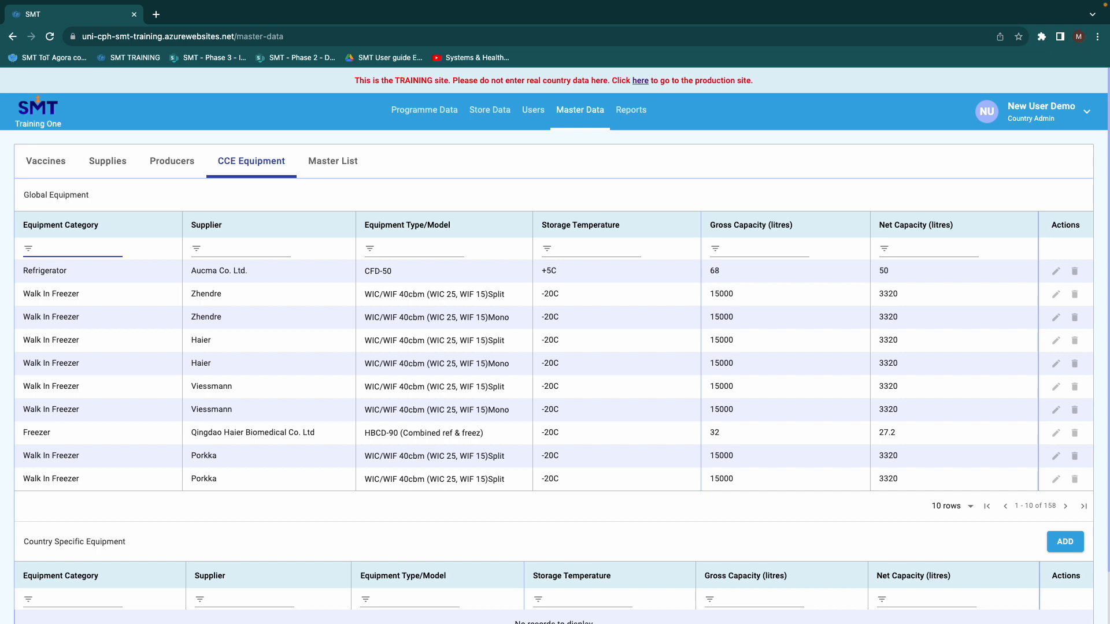
pyautogui.write('ultra')
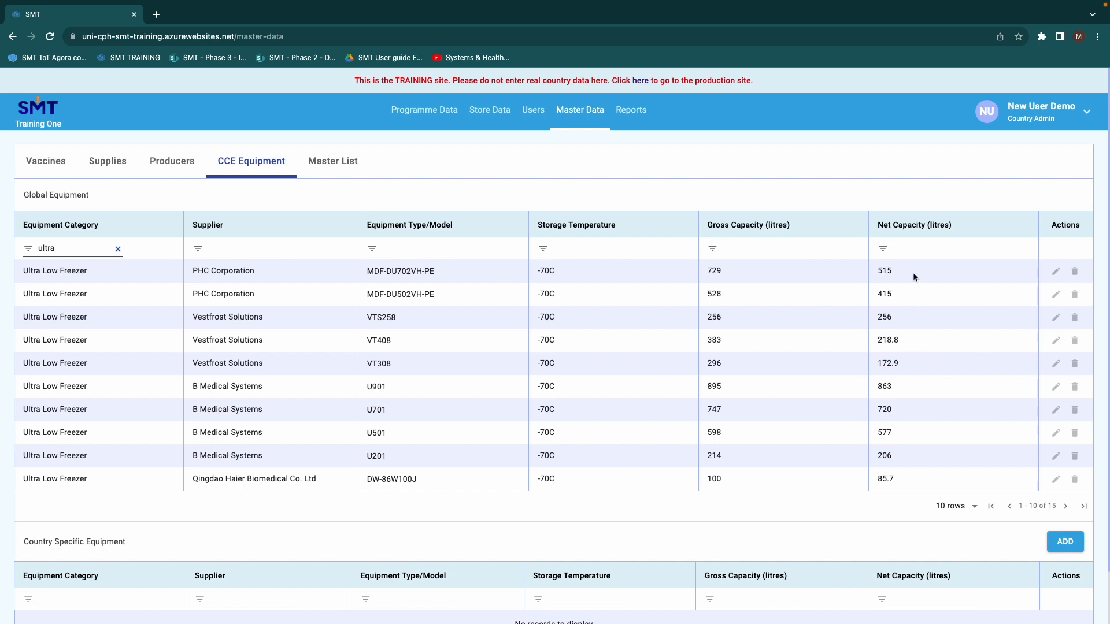
# View the global and country-specific target groups in the Master List.
pyautogui.click(334, 162)
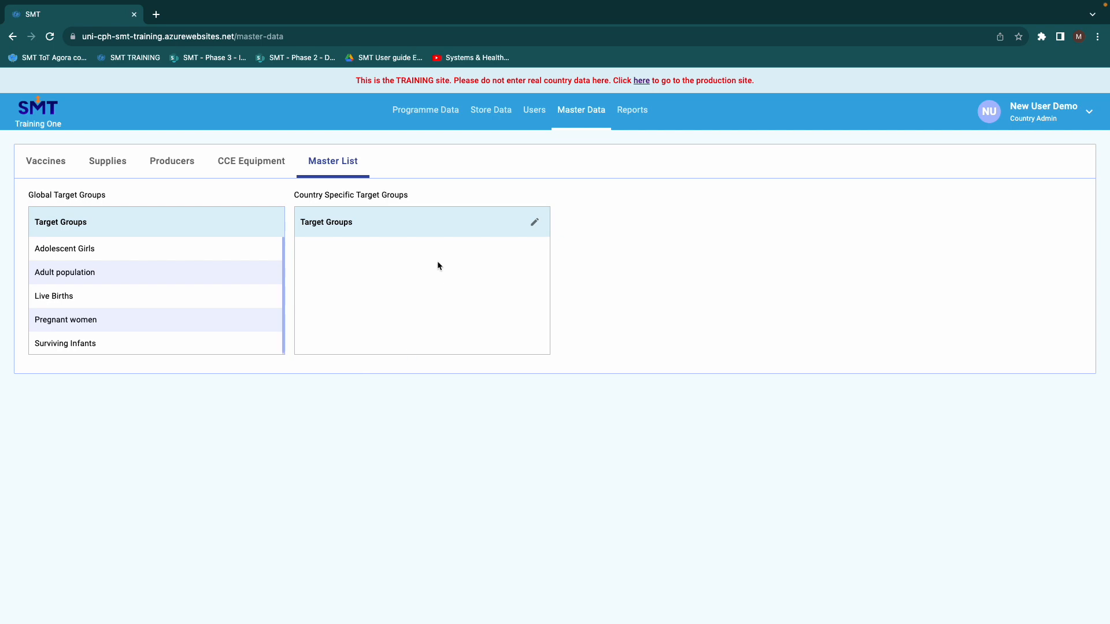
# Start a new country-specific vaccine, and enter HPV as both its vaccine name and its English designation.
pyautogui.click(59, 168)
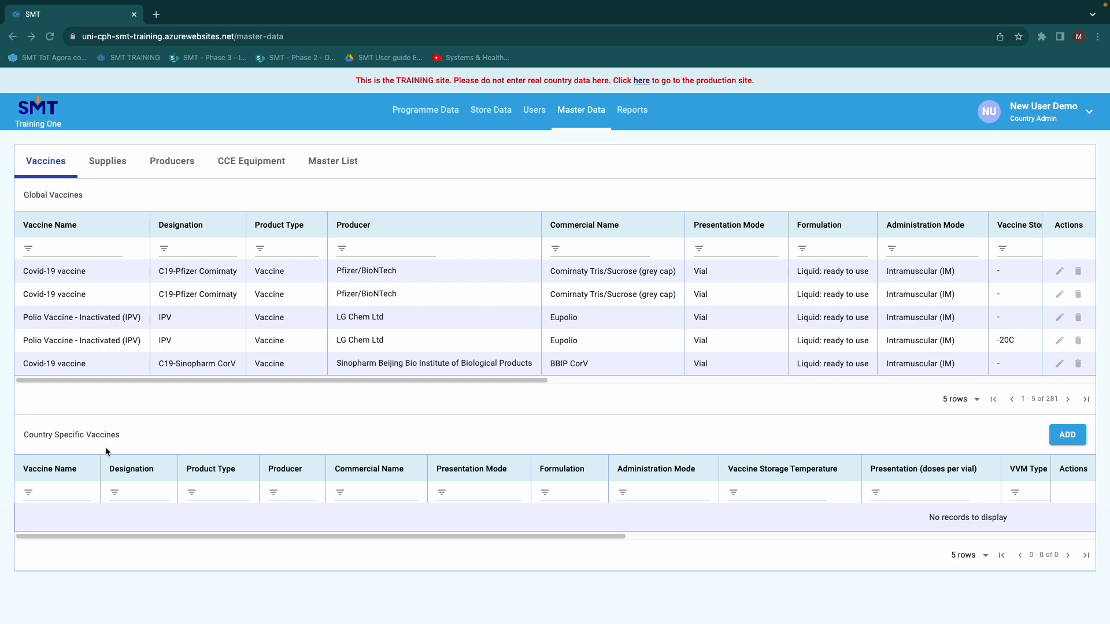
pyautogui.click(1067, 439)
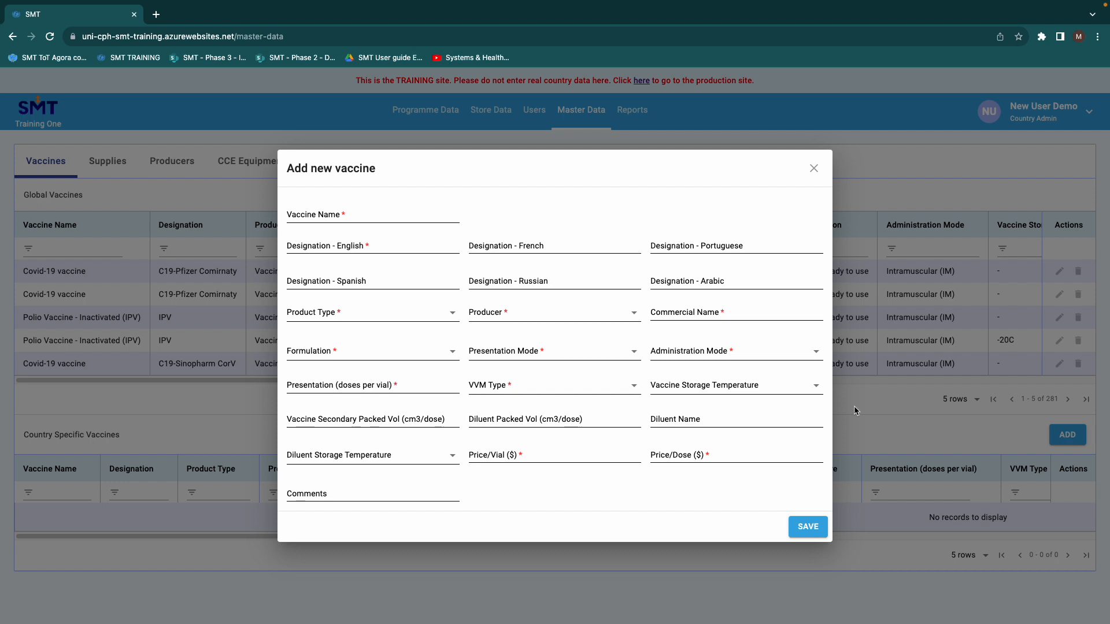
pyautogui.click(334, 216)
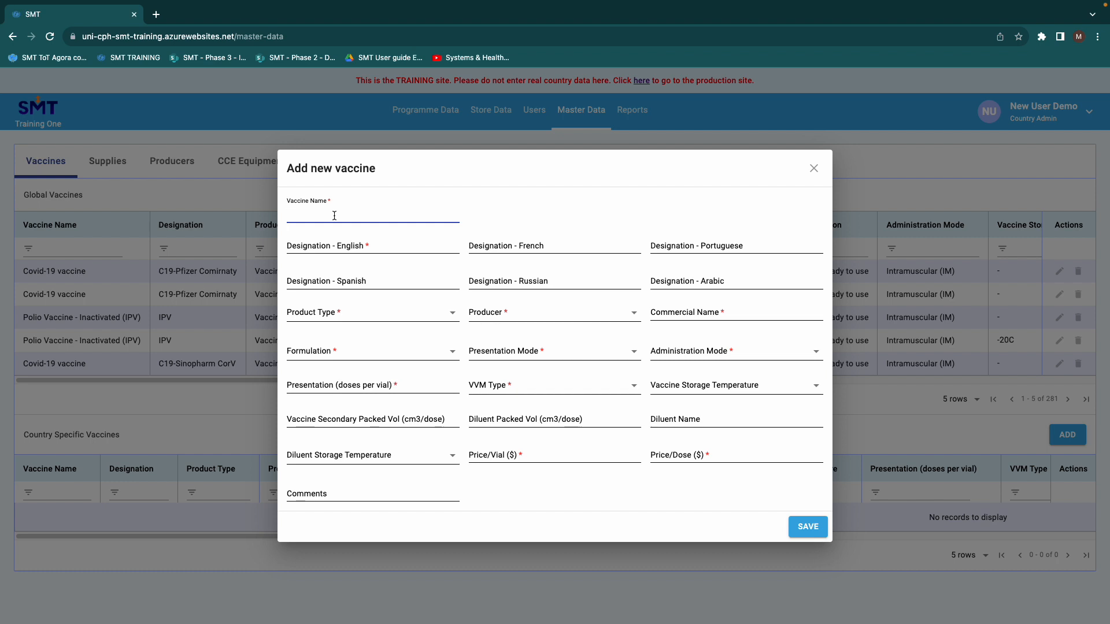
pyautogui.write('HPV')
pyautogui.click(306, 250)
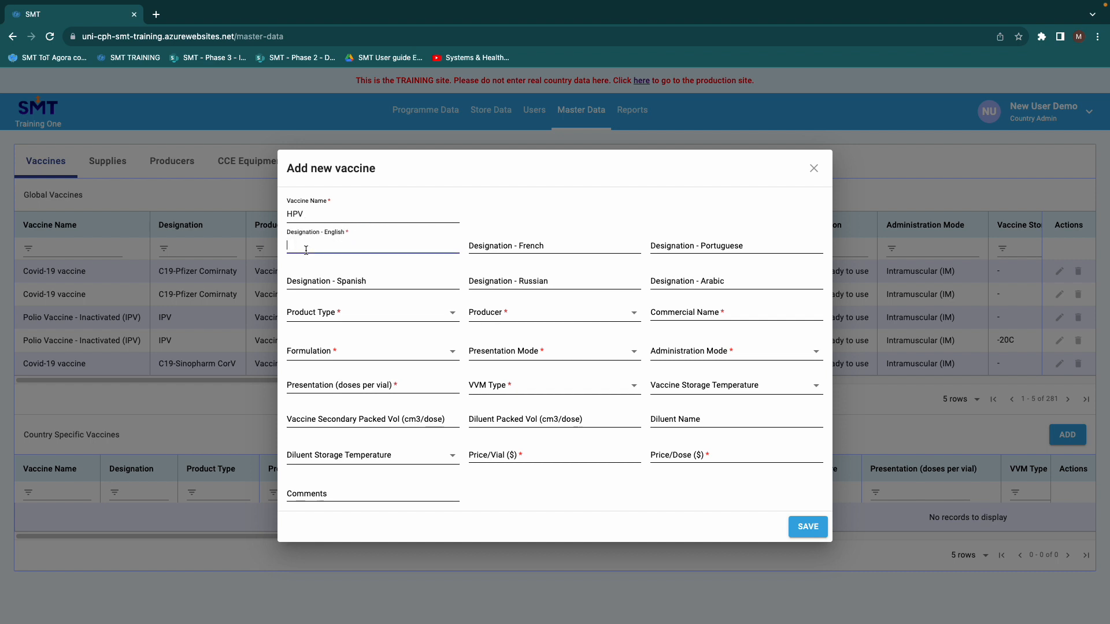
pyautogui.write('HPV')
pyautogui.click(504, 246)
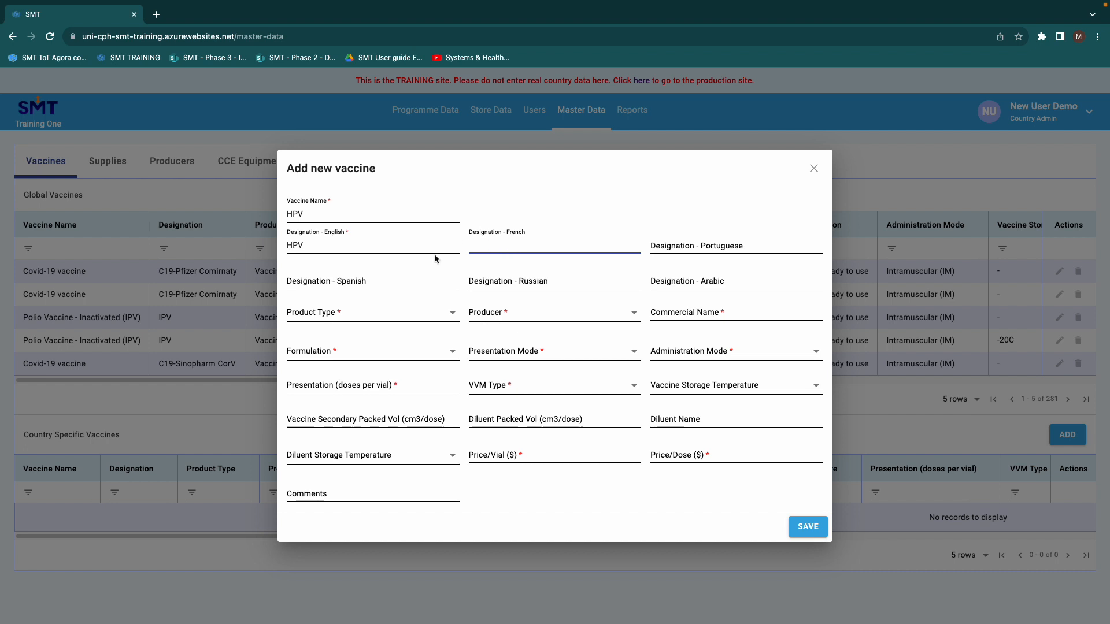
pyautogui.click(387, 280)
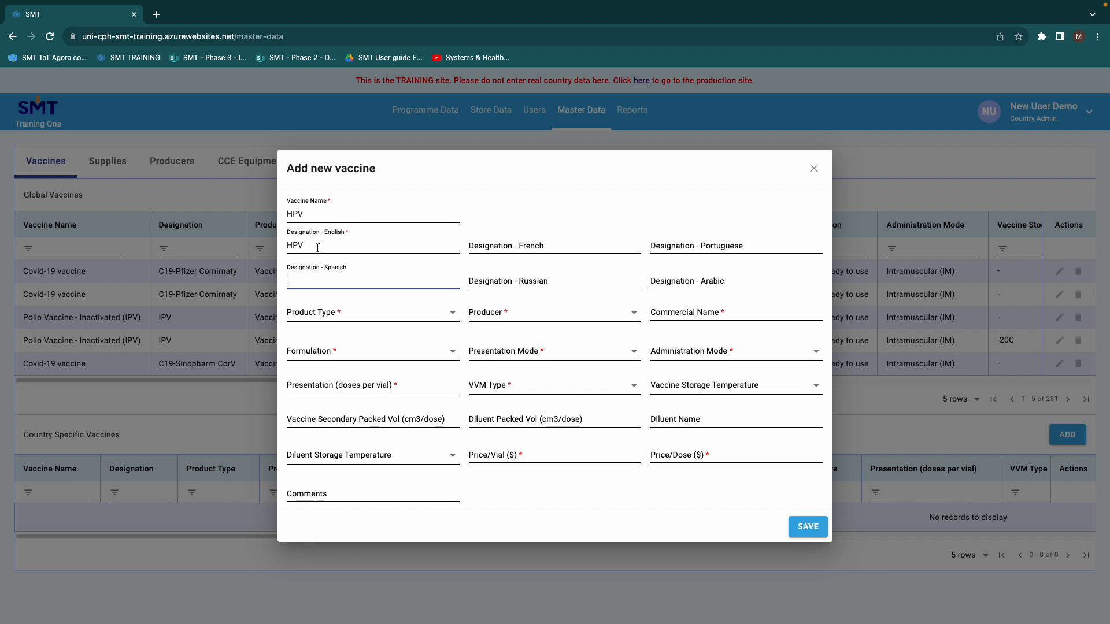
# Set the new vaccine's product type to Vaccine, producer to Japan BCG Laboratory - Japan BCG, and commercial name to HPV Japan.
pyautogui.click(359, 314)
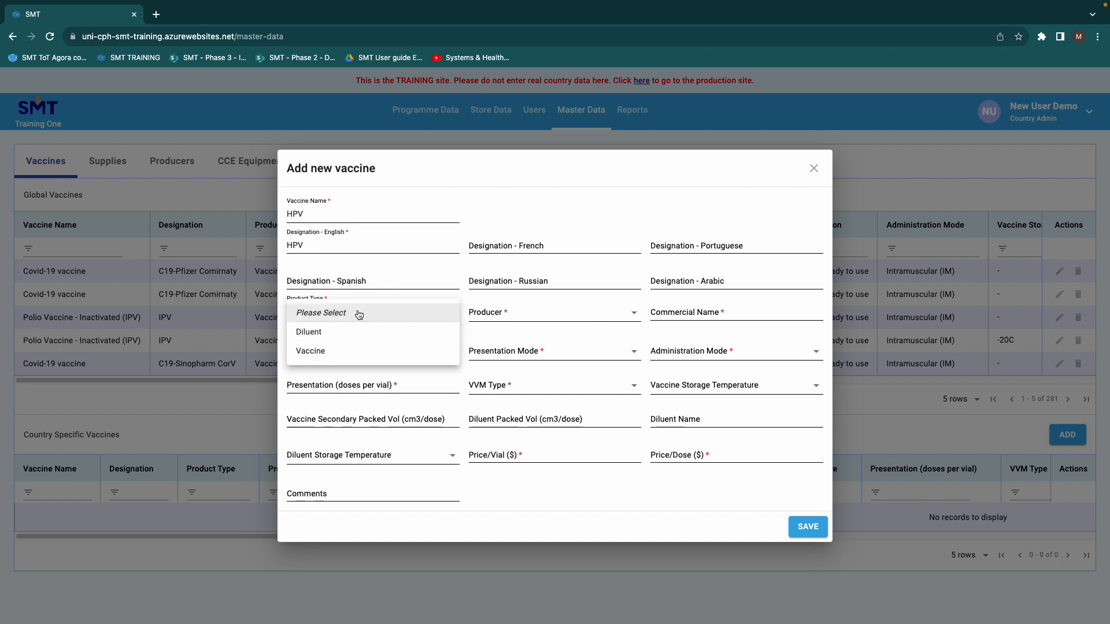
pyautogui.click(346, 353)
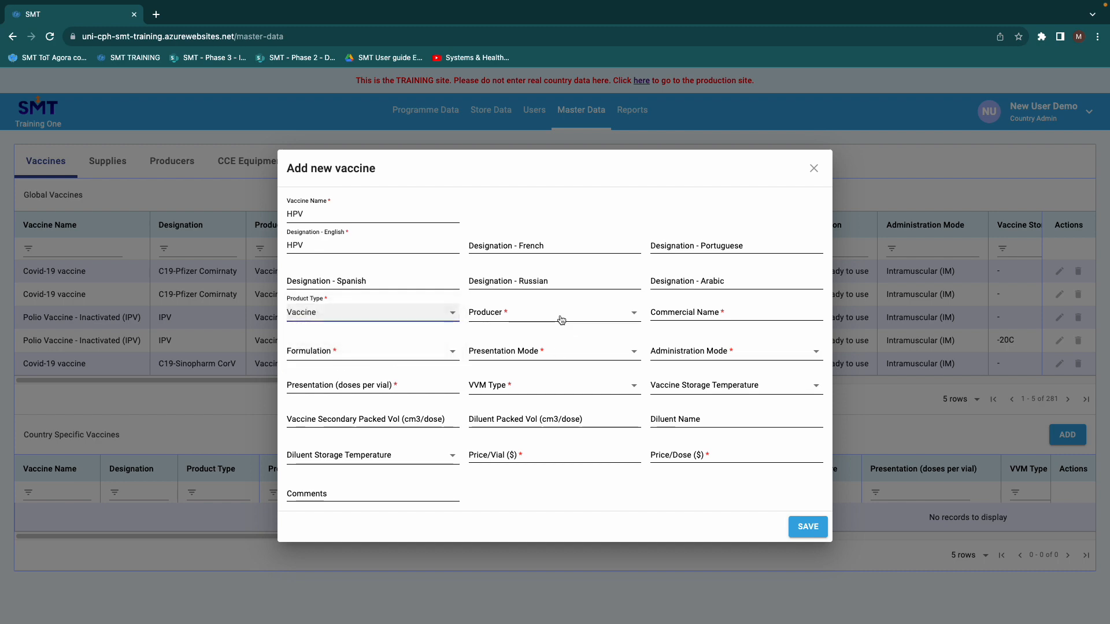
pyautogui.click(561, 320)
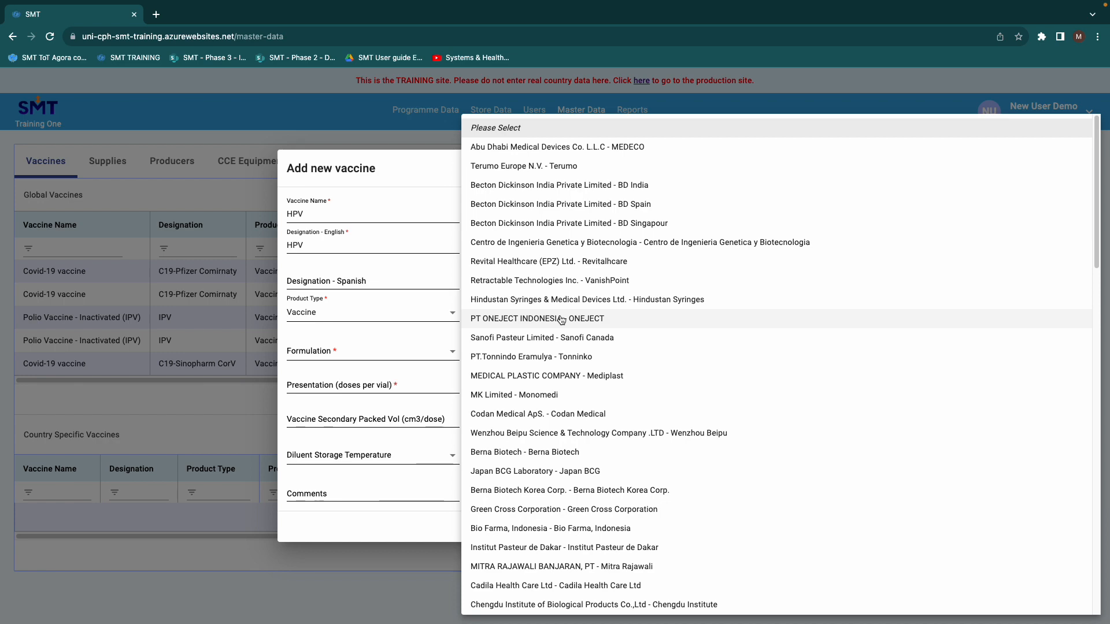
pyautogui.click(535, 472)
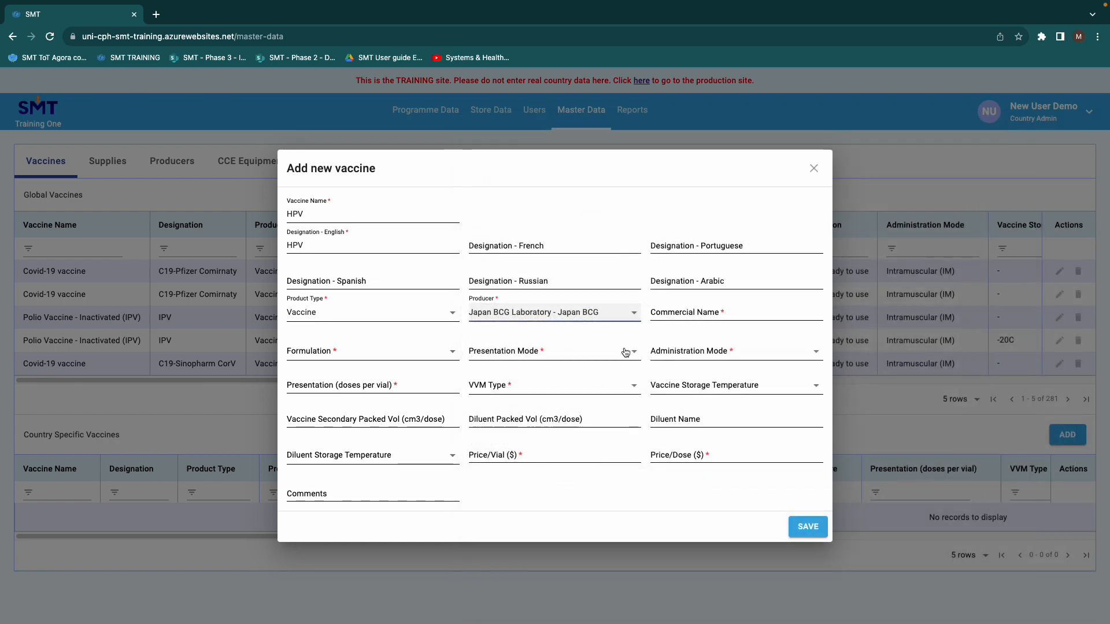
pyautogui.click(677, 314)
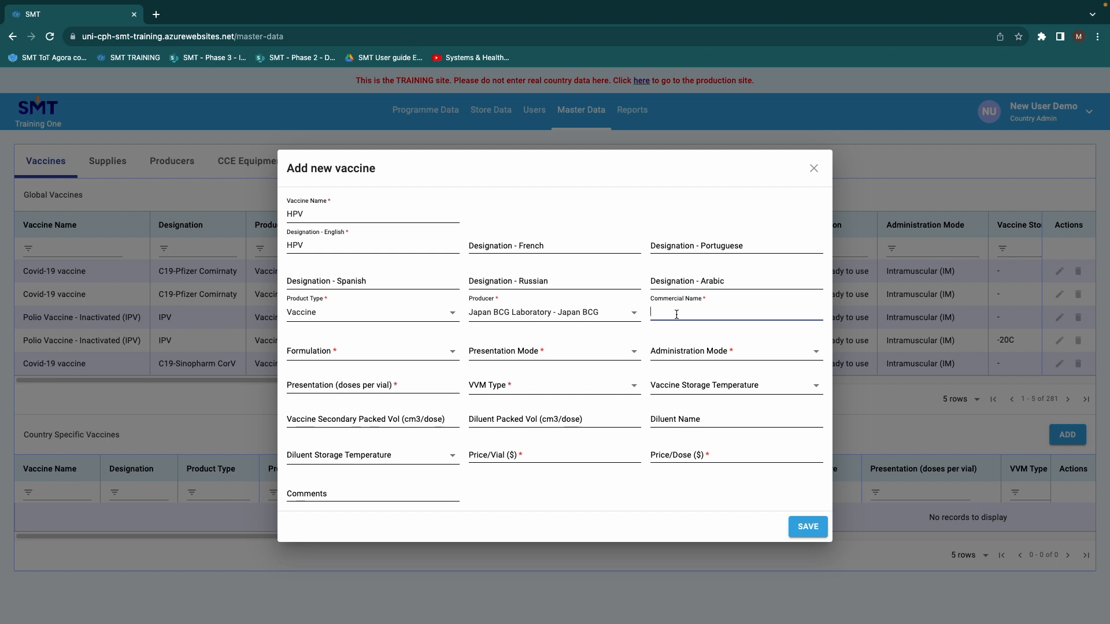
pyautogui.write('HPV Japan')
# Set the new vaccine's formulation to "Liquid: ready to use", presentation mode to Vial, and administration mode to Intramuscular (IM).
pyautogui.click(418, 357)
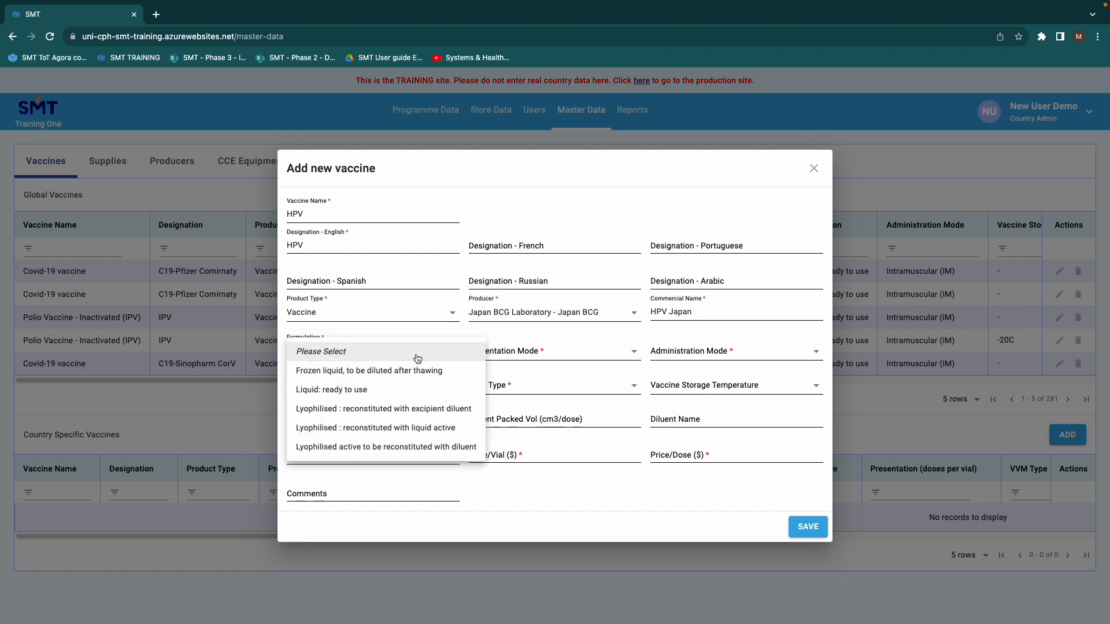
pyautogui.click(367, 390)
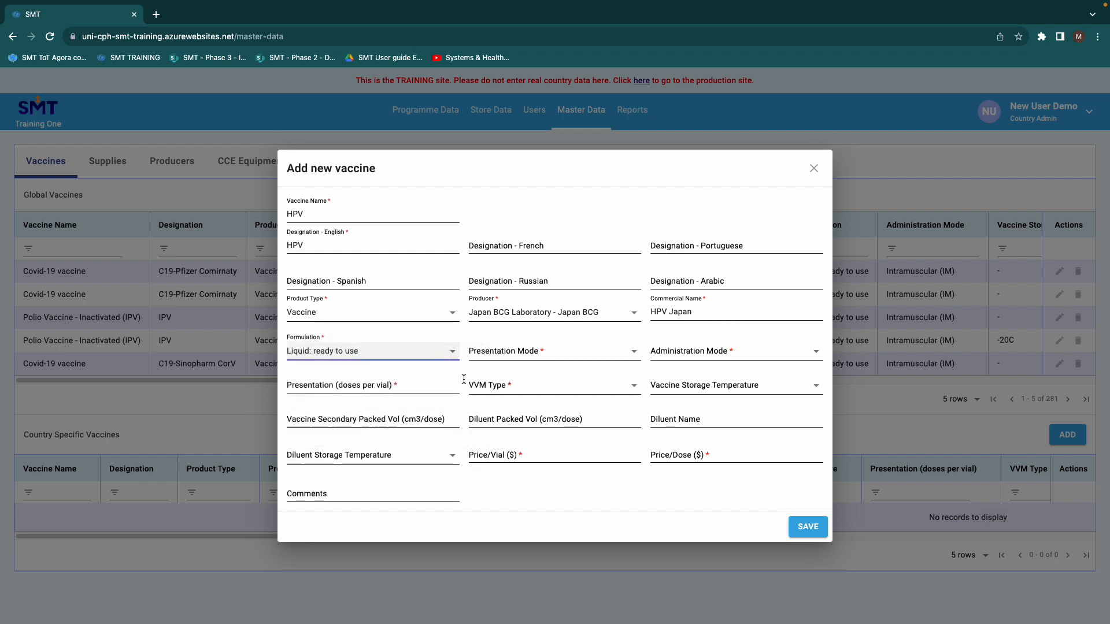
pyautogui.click(525, 359)
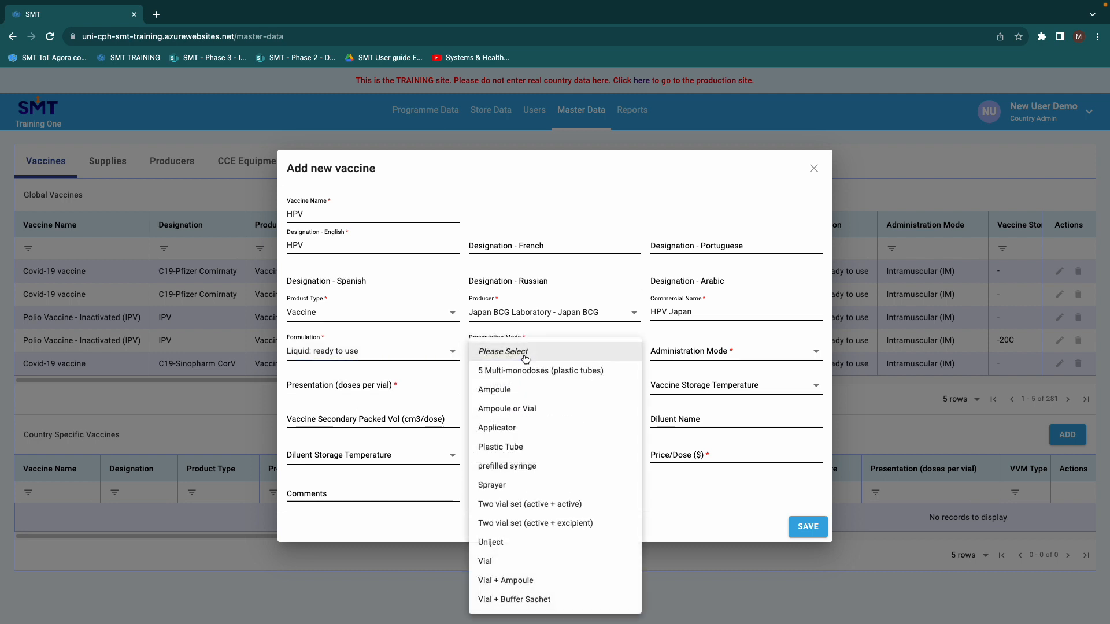
pyautogui.click(510, 563)
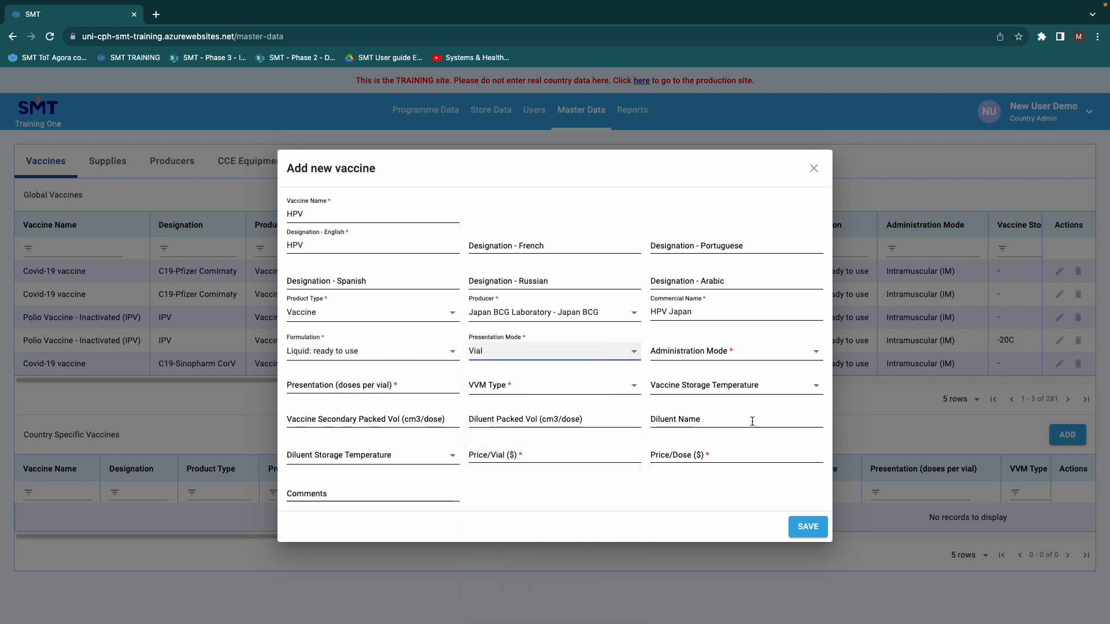
pyautogui.click(731, 354)
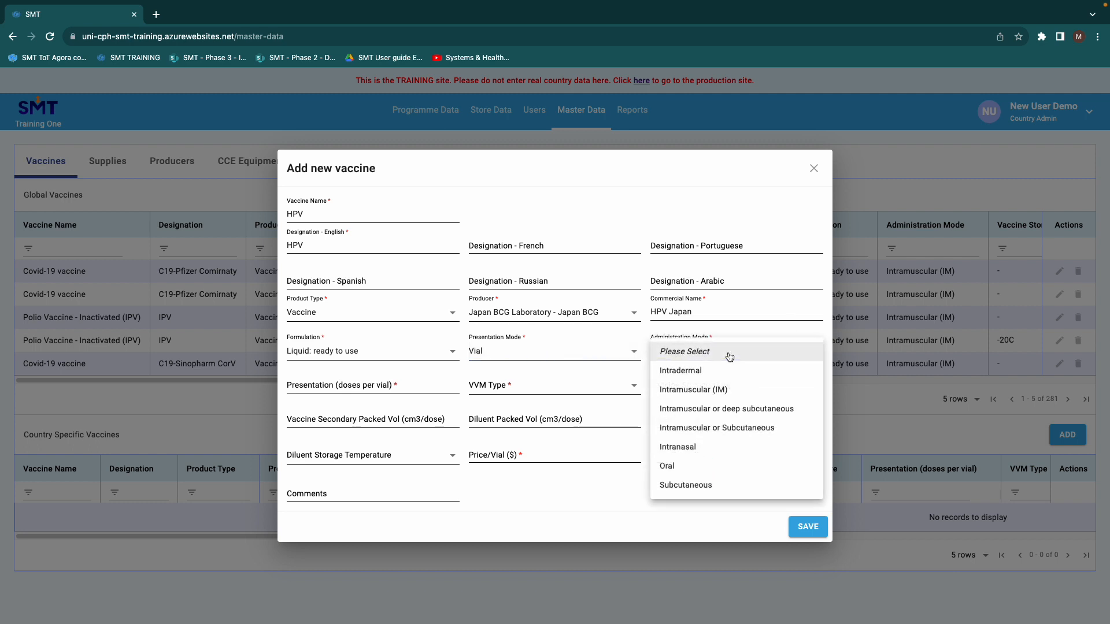
pyautogui.click(727, 391)
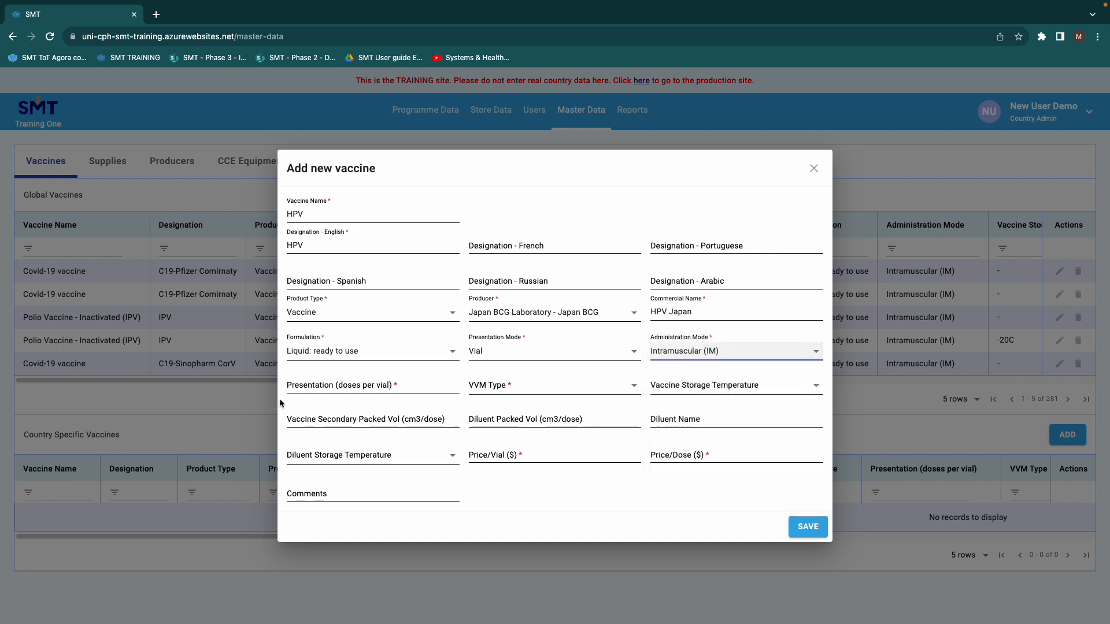
# Set the new vaccine's presentation to 5 doses per vial and its VVM type to VVM-7.
pyautogui.click(303, 389)
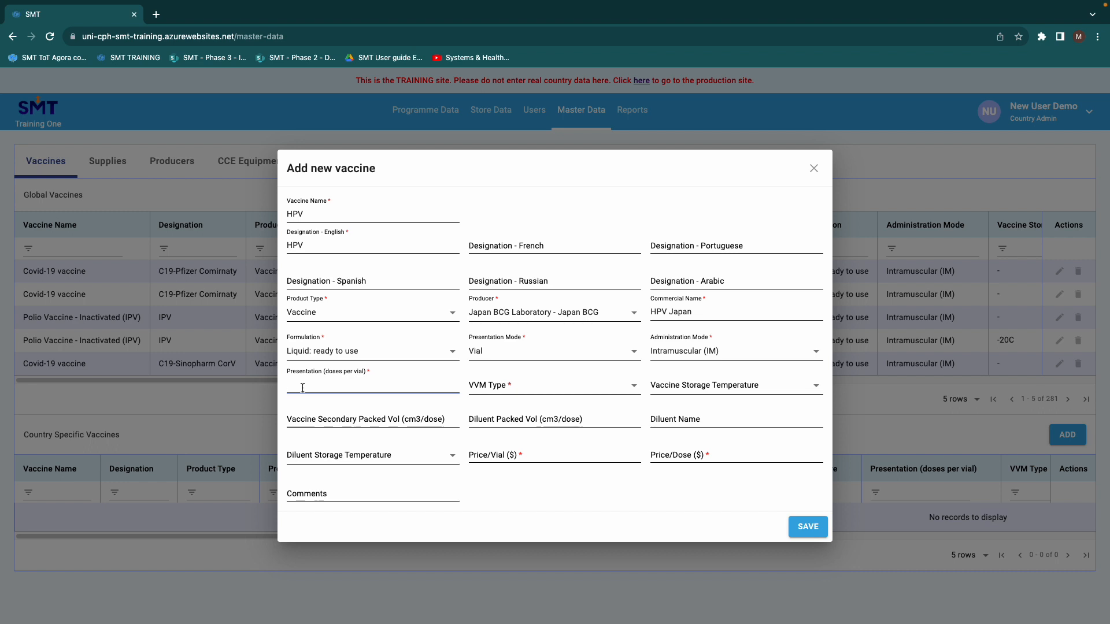
pyautogui.write('5')
pyautogui.write('doses')
pyautogui.press('BackSpace')
pyautogui.press('BackSpace')
pyautogui.press('BackSpace')
pyautogui.press('BackSpace')
pyautogui.click(533, 391)
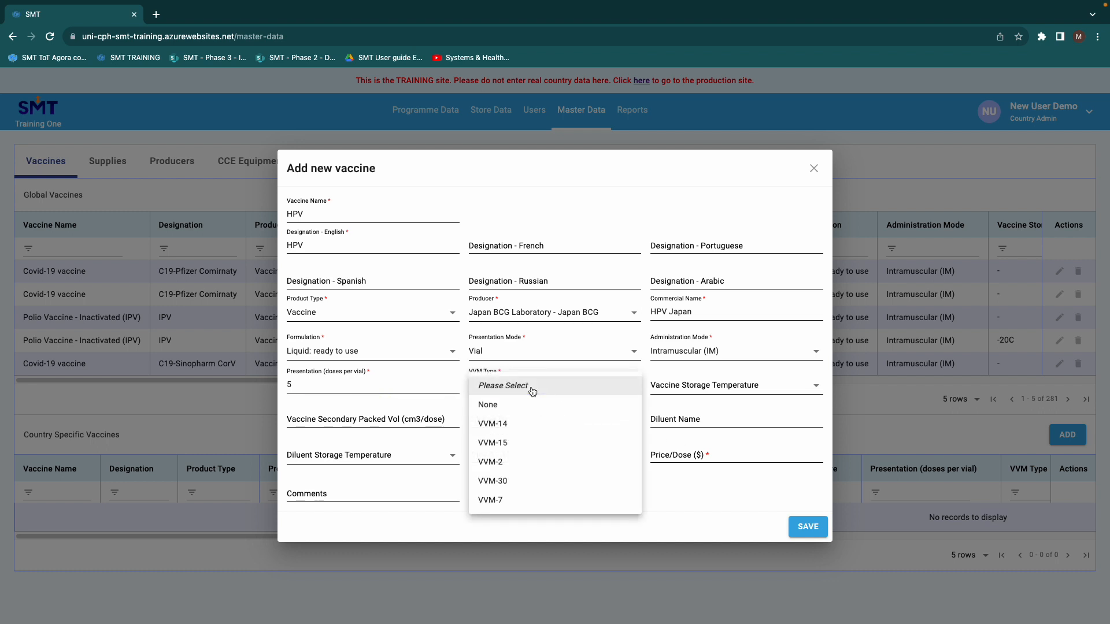
pyautogui.click(528, 504)
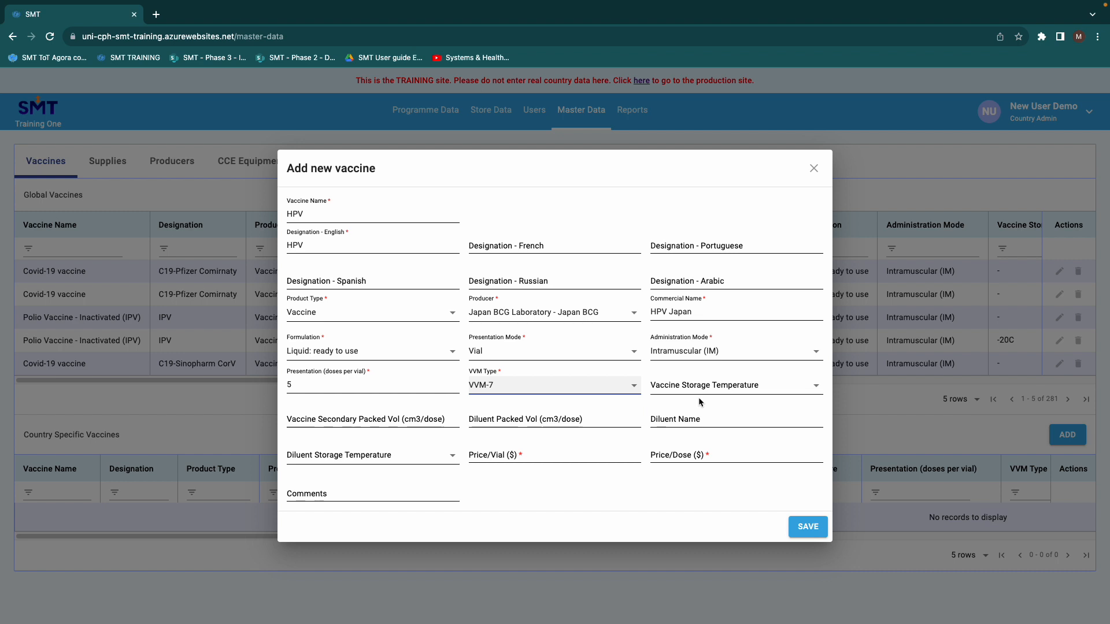
# Set the new vaccine's storage temperature to +5C and its secondary packed volume to 2.97 cm3 per dose.
pyautogui.click(740, 386)
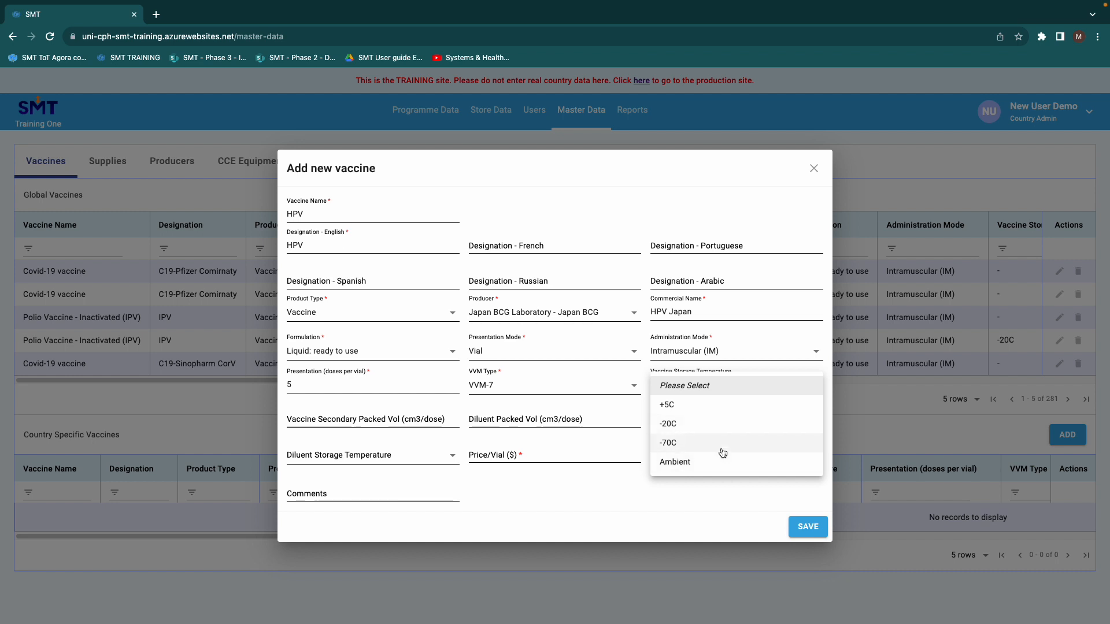
pyautogui.click(711, 406)
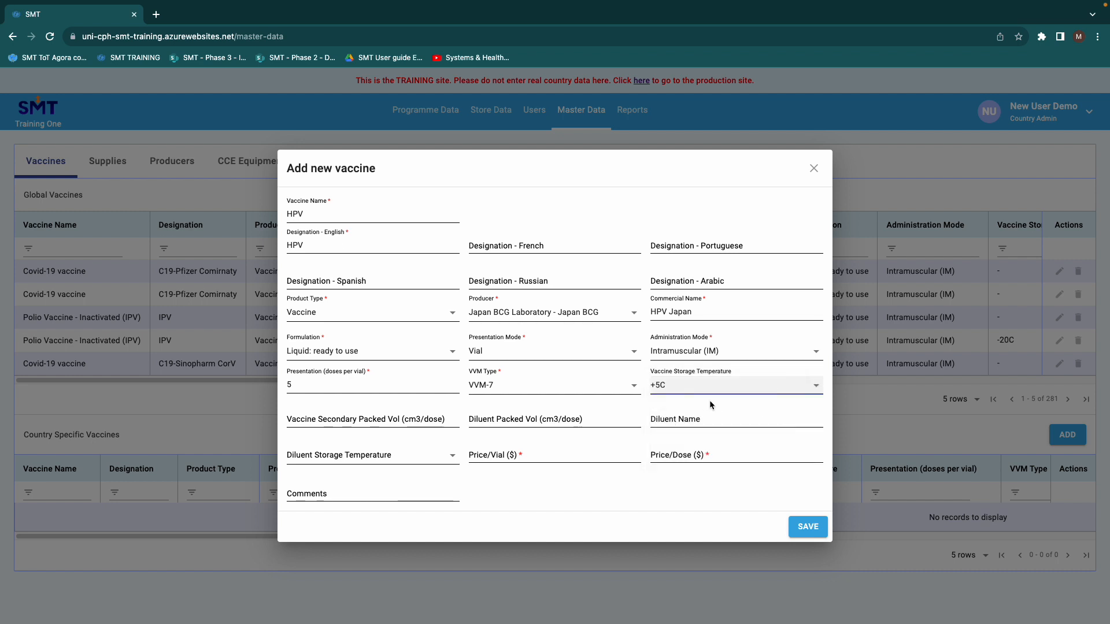
pyautogui.click(296, 421)
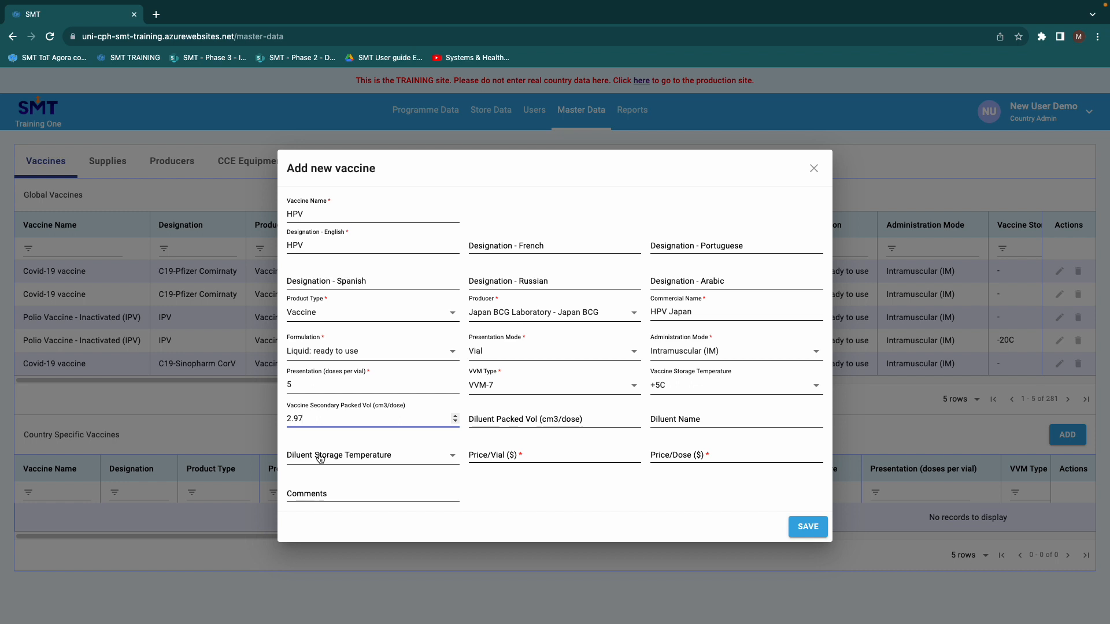
# Price the new vaccine at $20 per vial and $4 per dose, and save it.
pyautogui.click(479, 456)
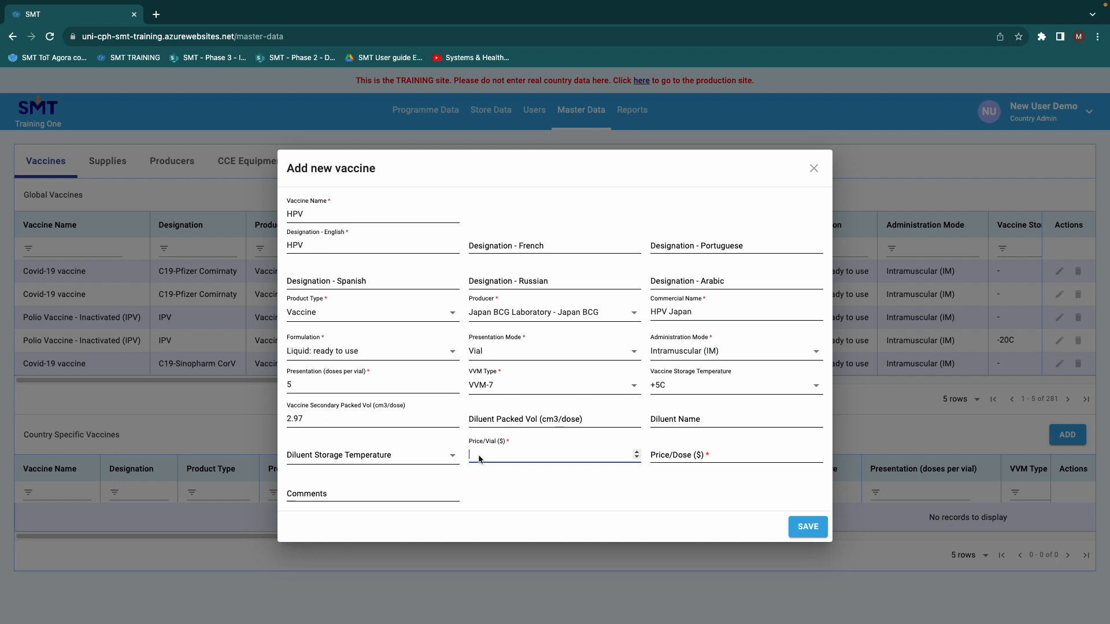
pyautogui.write('20')
pyautogui.click(669, 456)
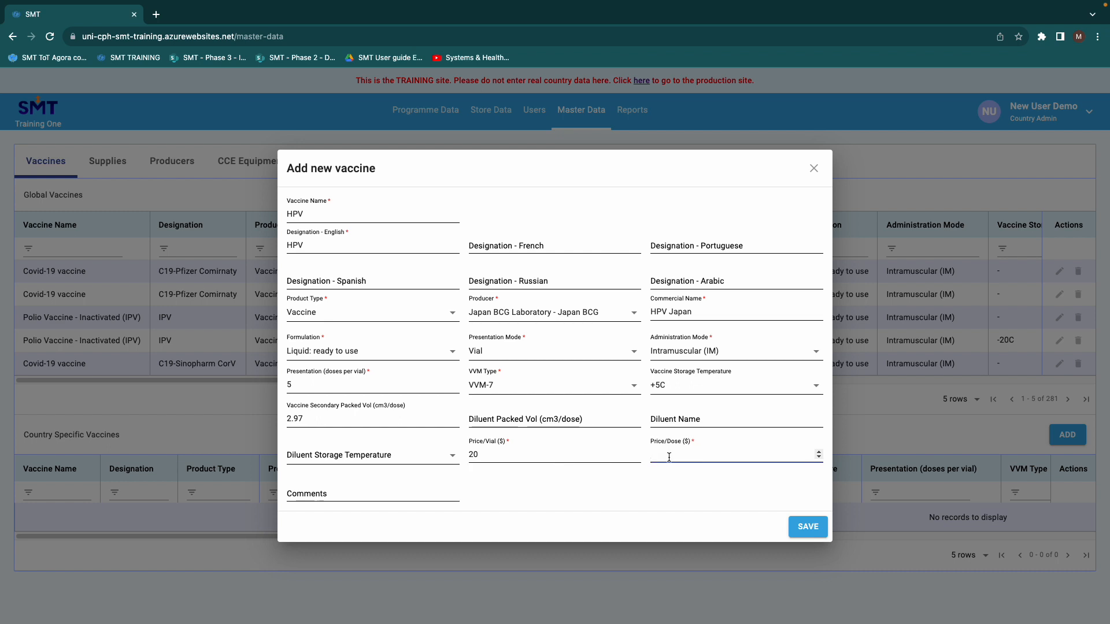
pyautogui.write('4')
pyautogui.click(808, 527)
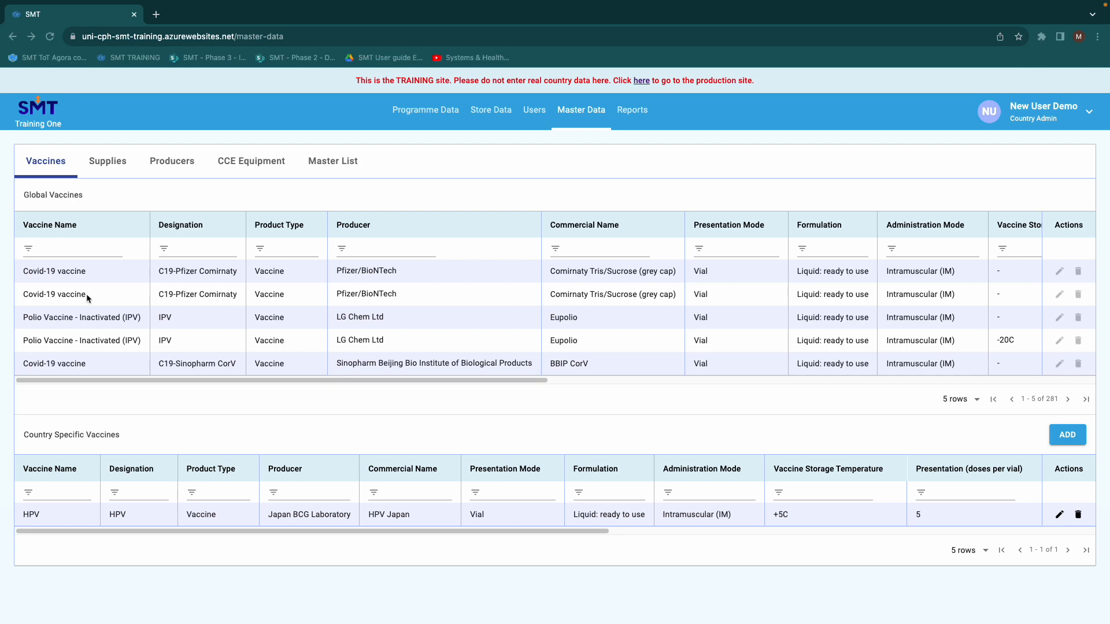
# Examine the fields and product type options for a new country-specific supply, and close the form without saving.
pyautogui.click(107, 166)
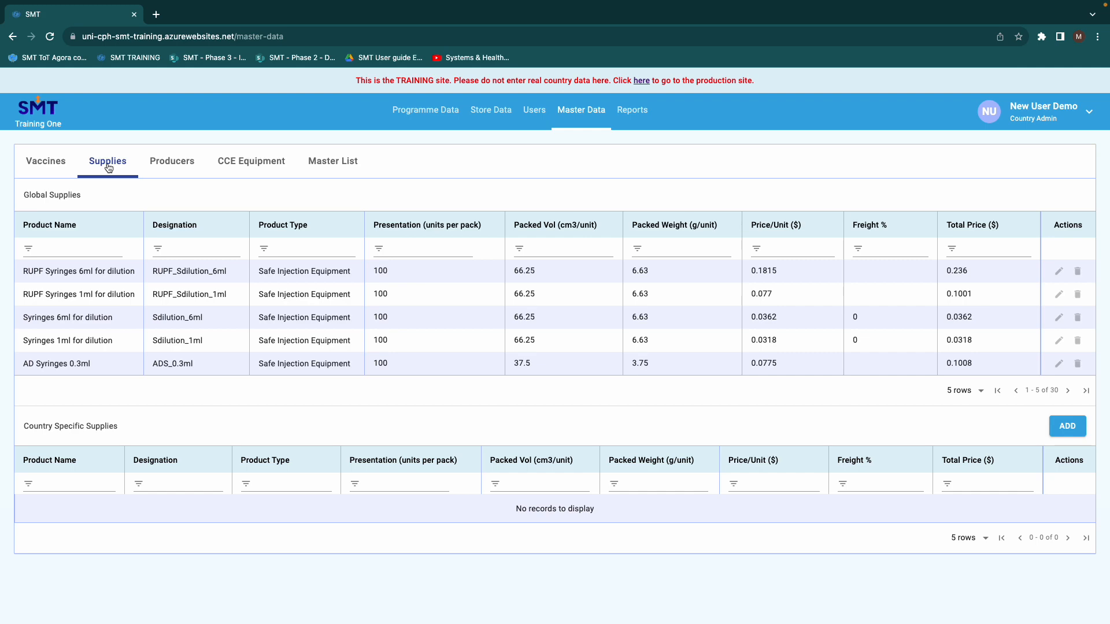
pyautogui.click(1061, 431)
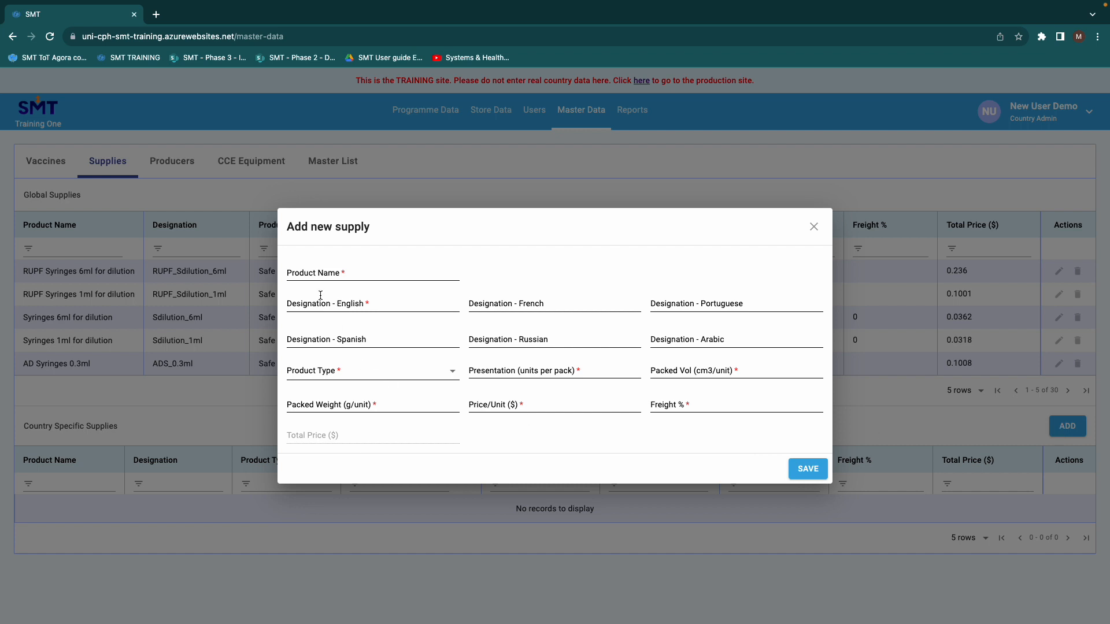
pyautogui.click(305, 270)
pyautogui.click(322, 305)
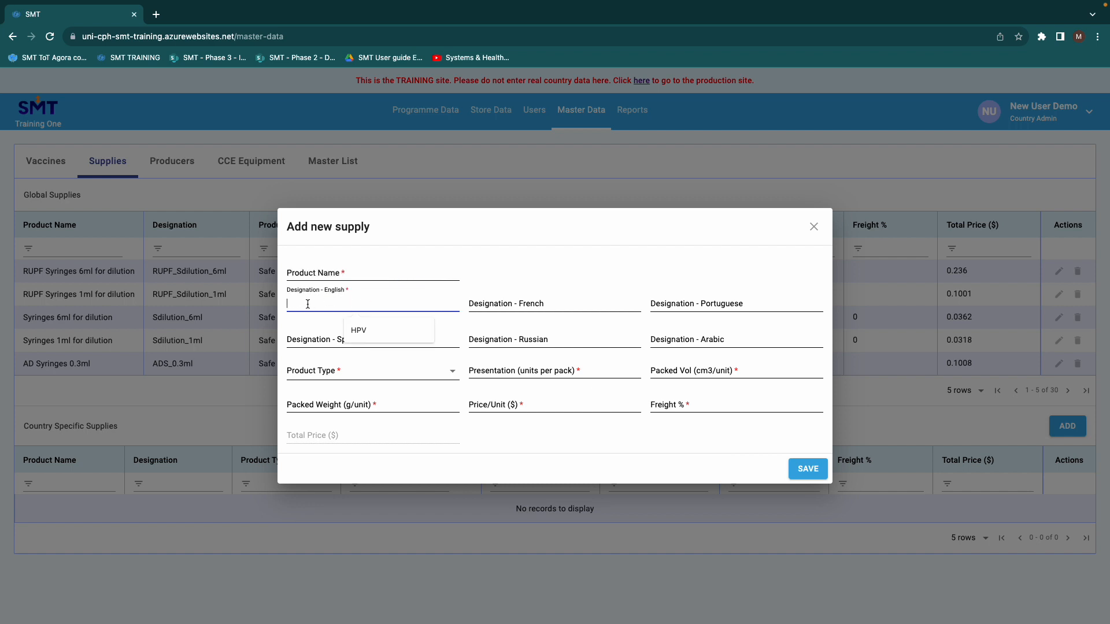
pyautogui.click(346, 377)
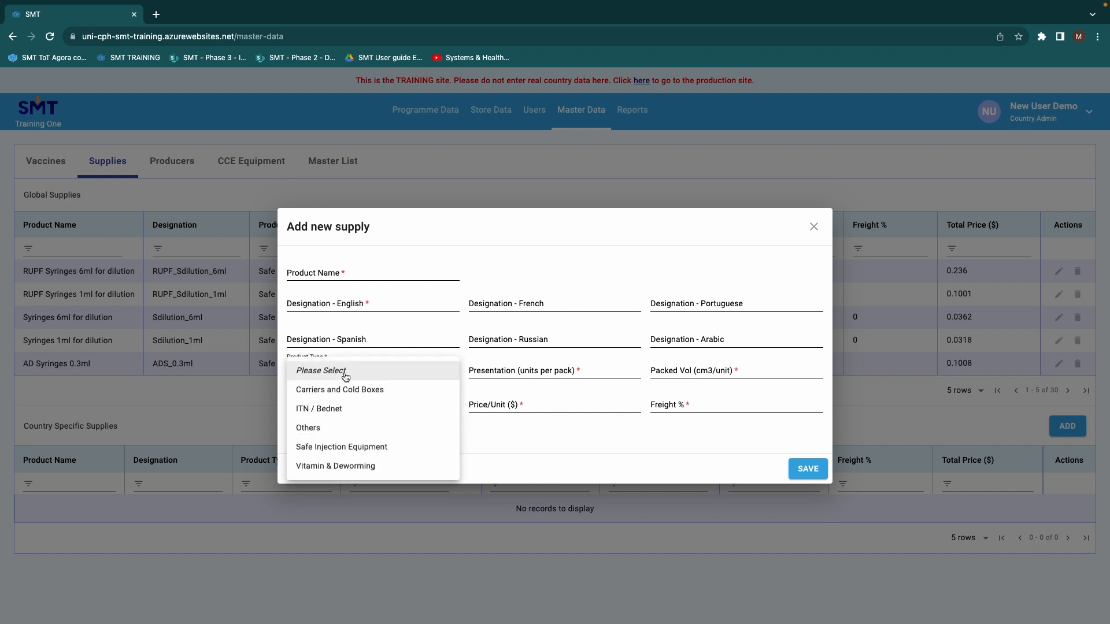
pyautogui.click(549, 370)
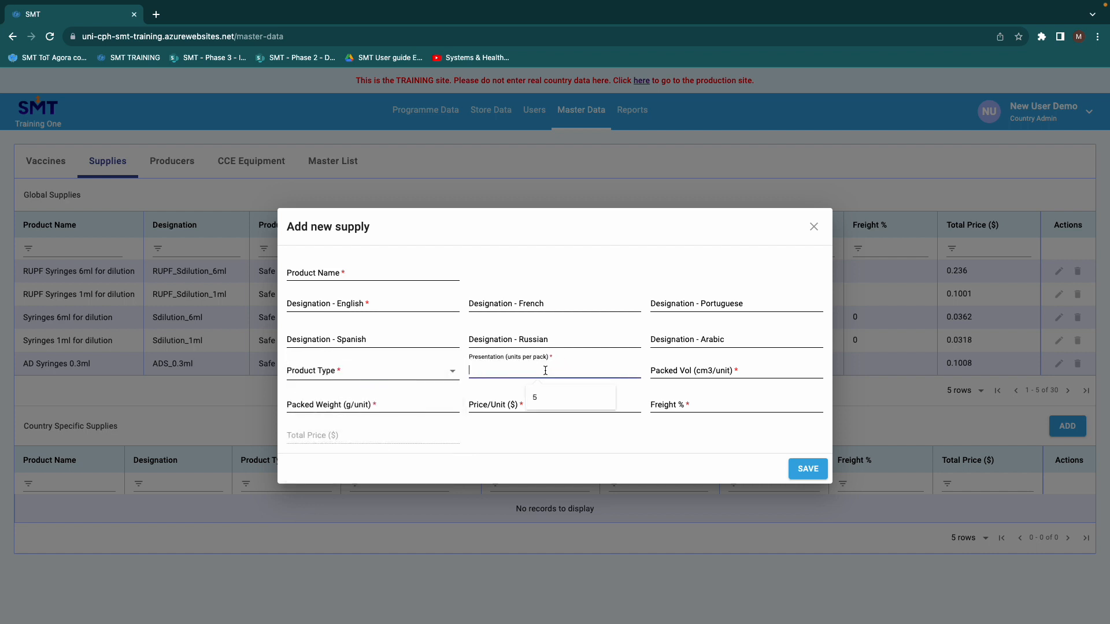
pyautogui.click(659, 374)
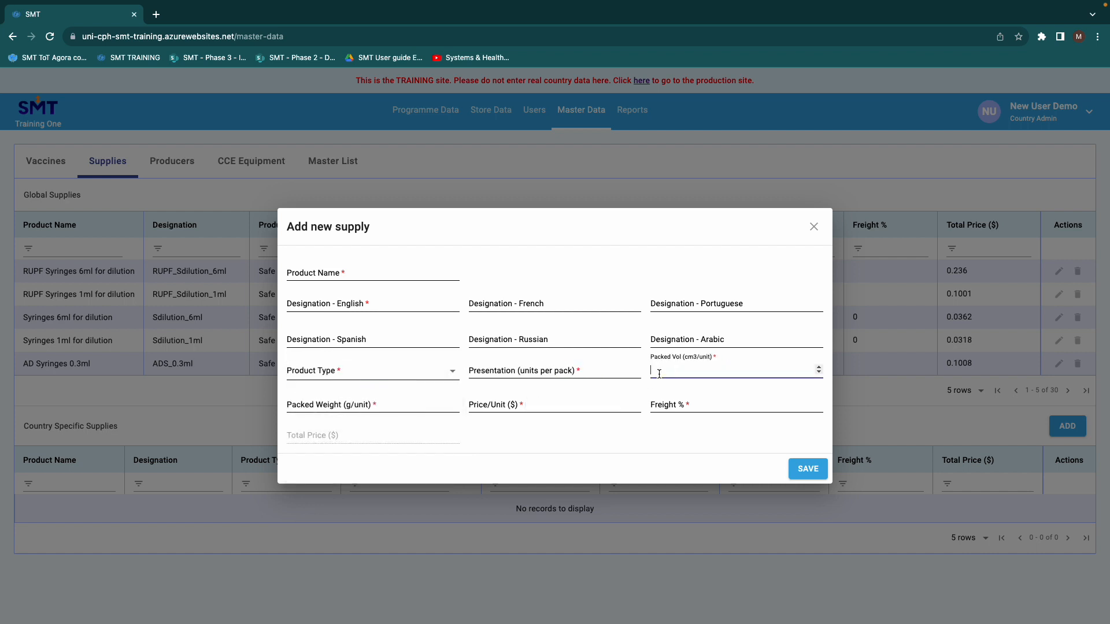
pyautogui.click(361, 403)
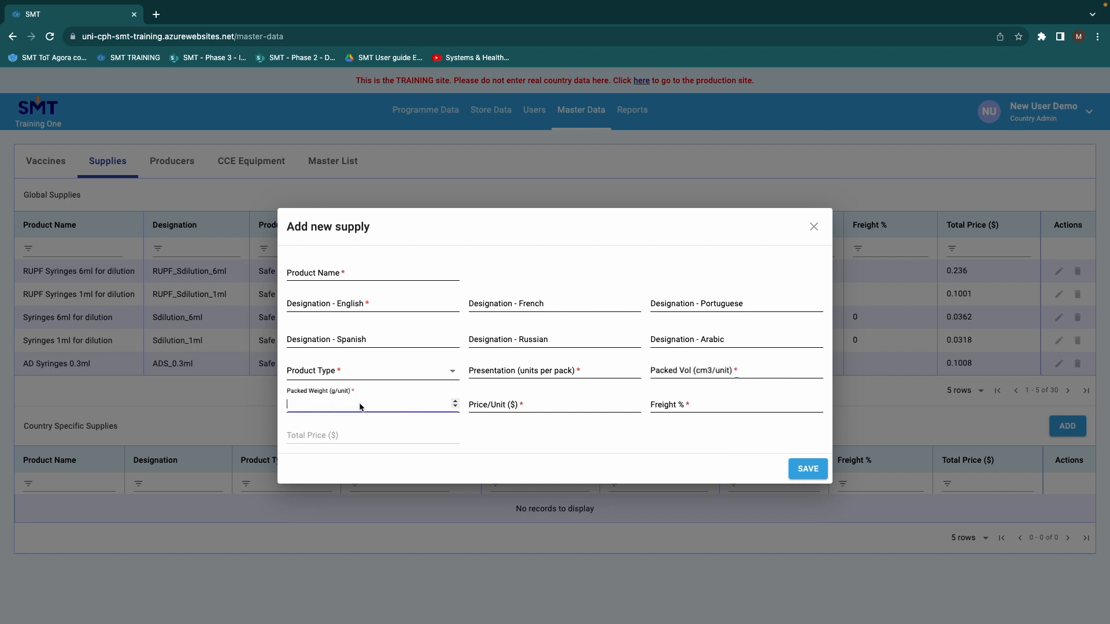
pyautogui.click(490, 404)
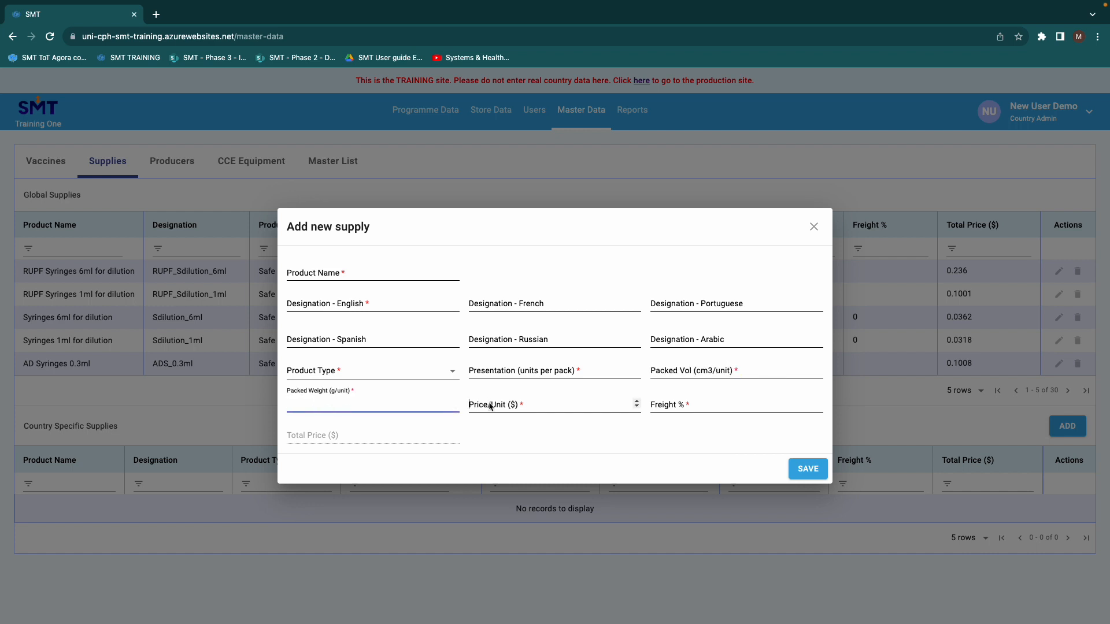
pyautogui.click(668, 406)
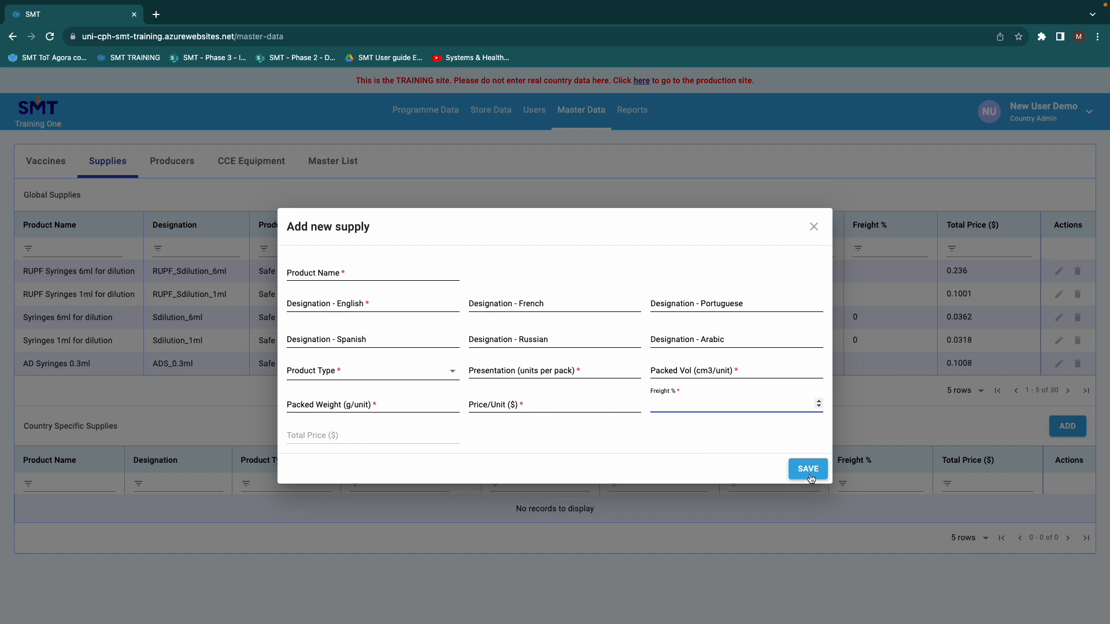
pyautogui.click(814, 227)
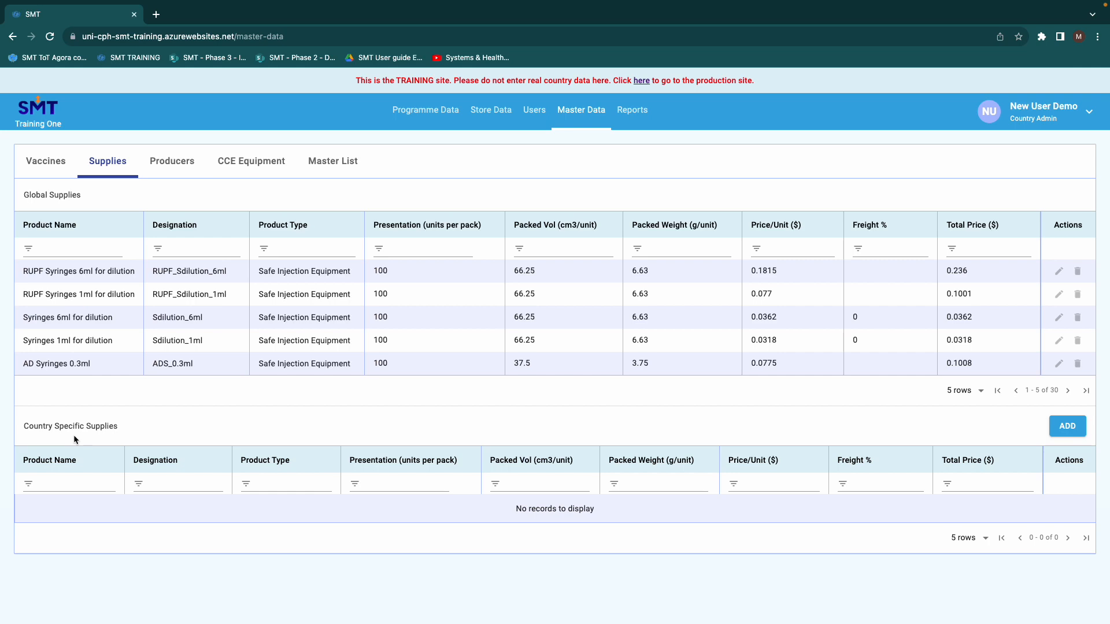
# Examine the fields and producer type options for a new country-specific producer, and close the form without saving.
pyautogui.click(173, 162)
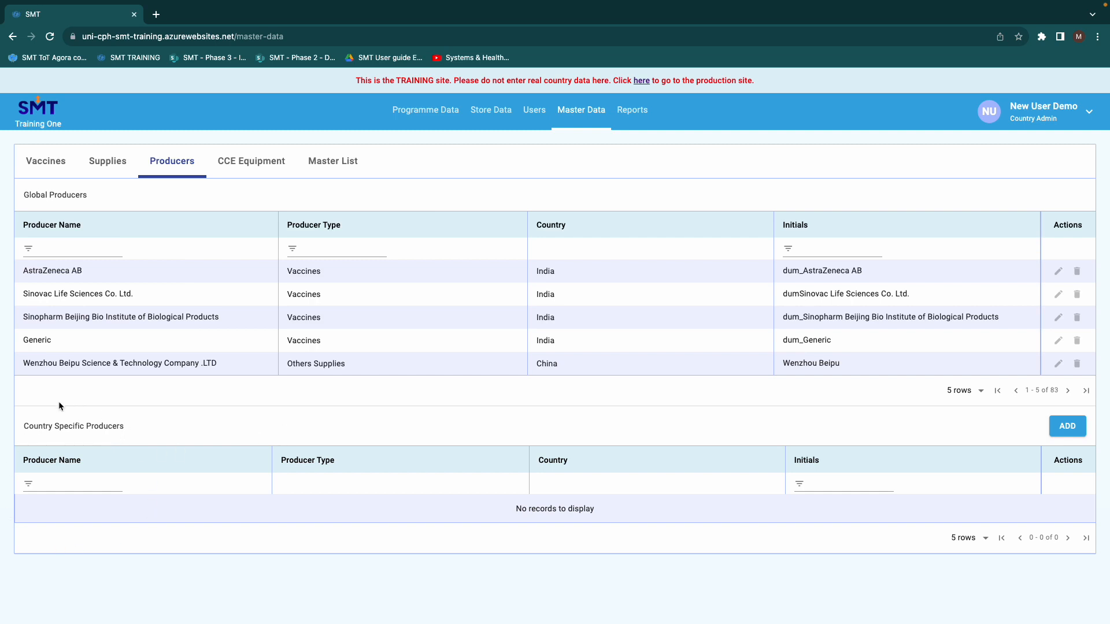
pyautogui.click(1076, 429)
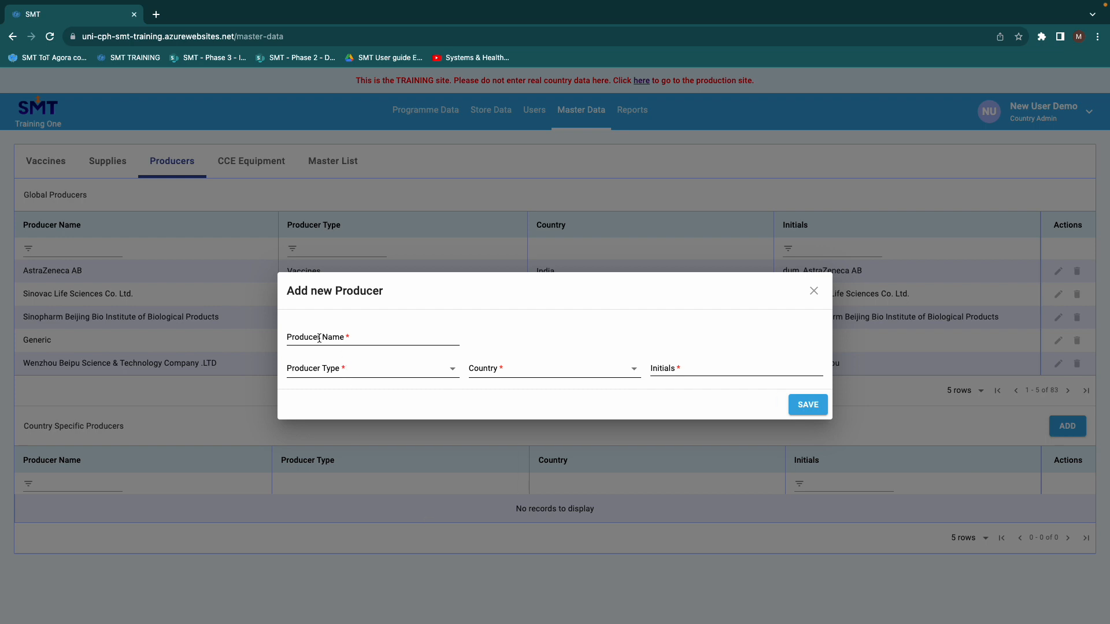
pyautogui.click(344, 371)
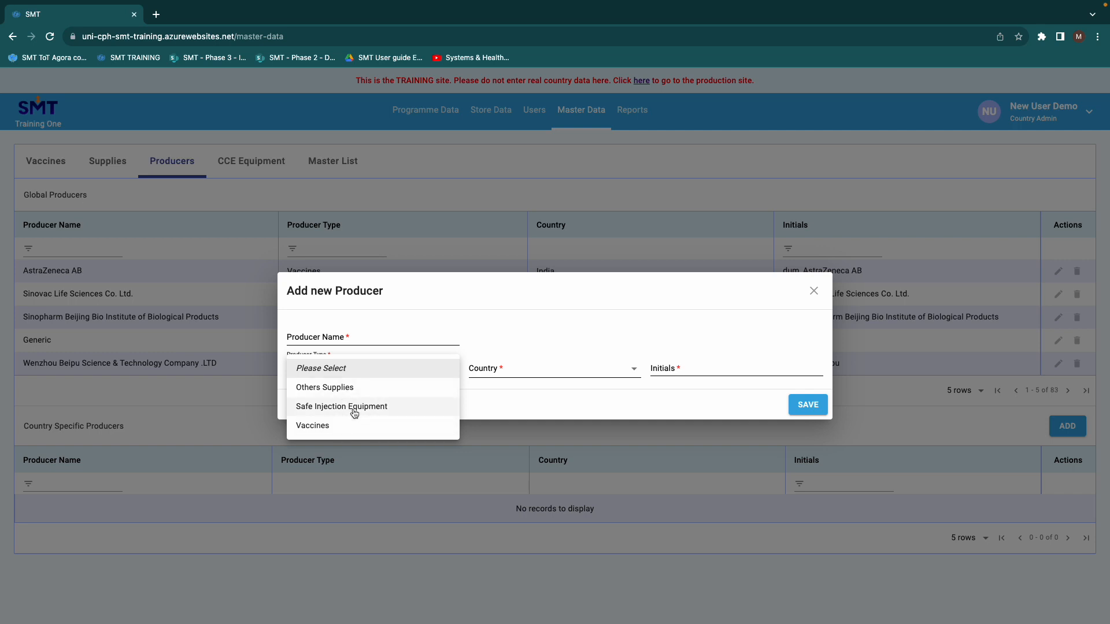
pyautogui.click(522, 398)
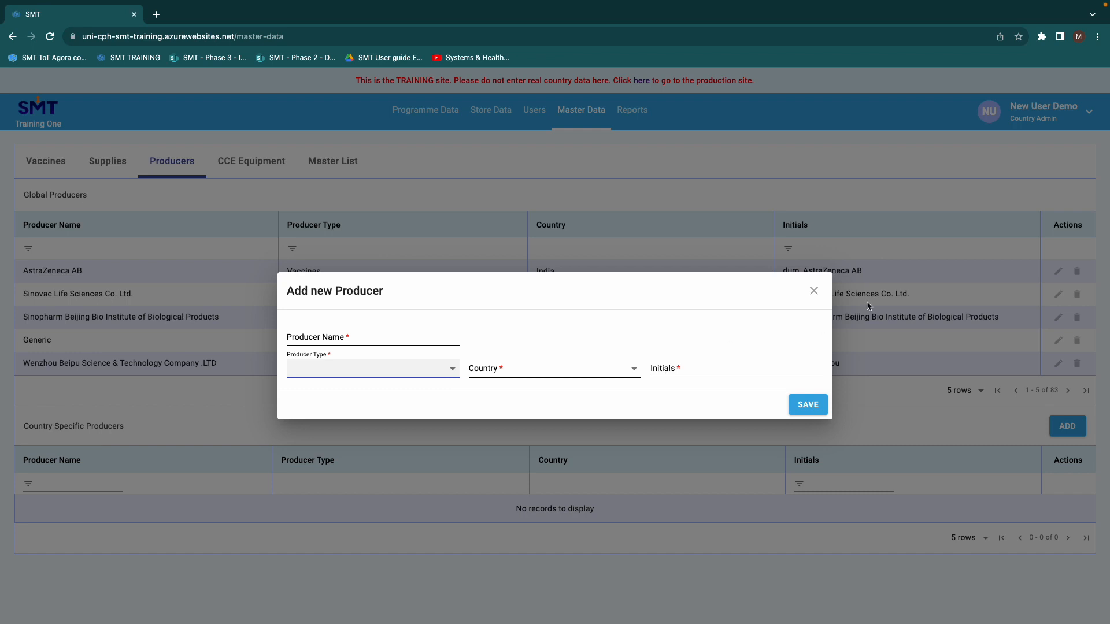
pyautogui.click(814, 290)
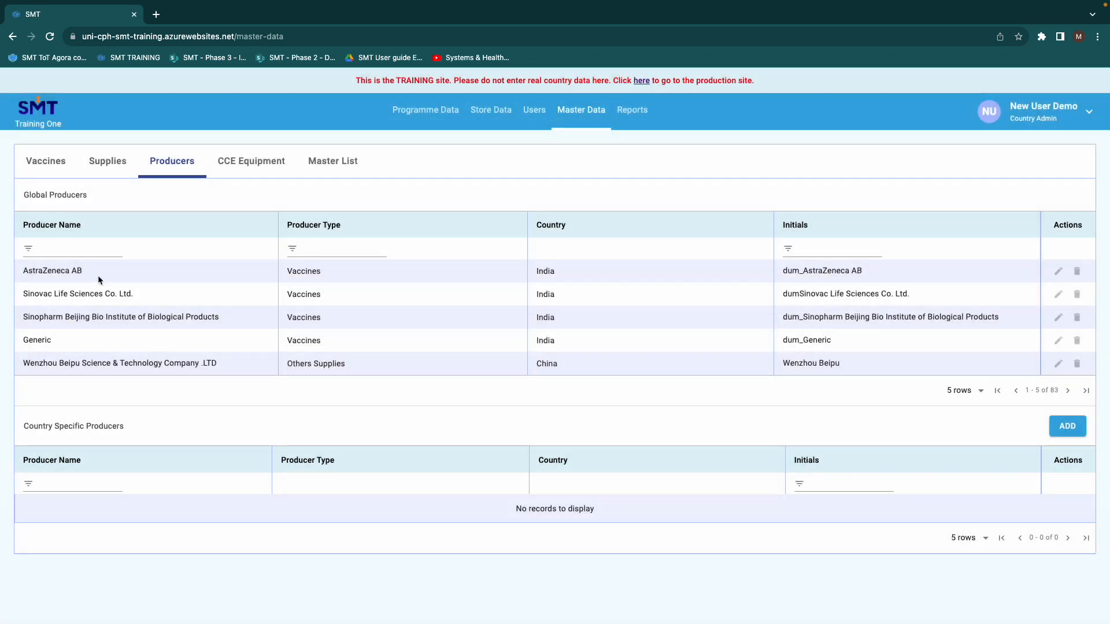
# Start a new country-specific CCE equipment entry with category Ultra Low Freezer and supplier Dulas Ltd.
pyautogui.click(244, 171)
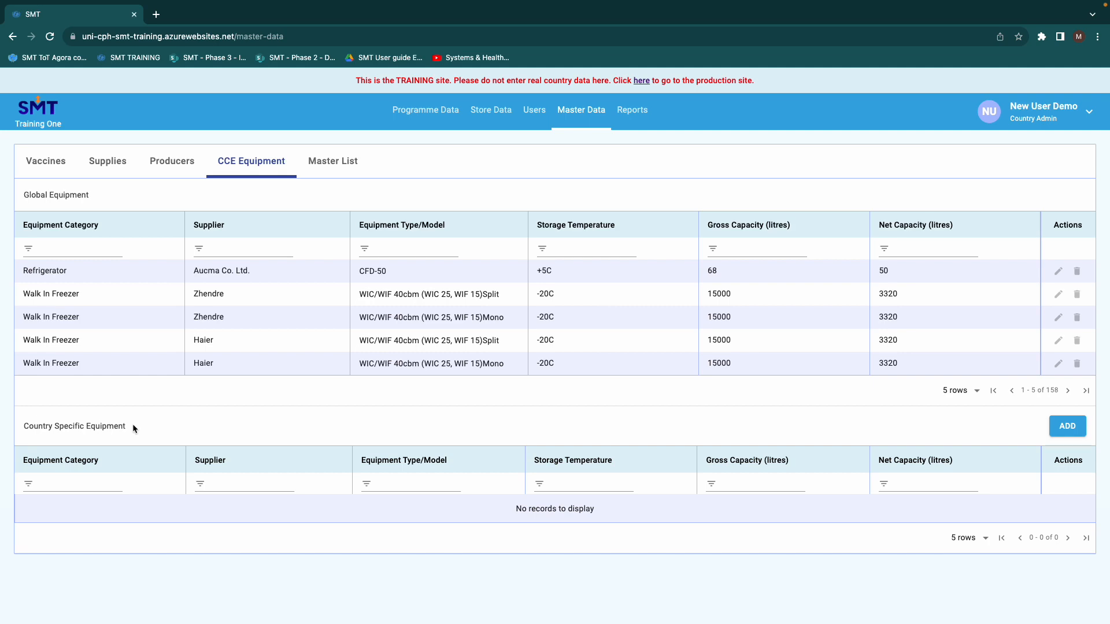
pyautogui.click(1080, 429)
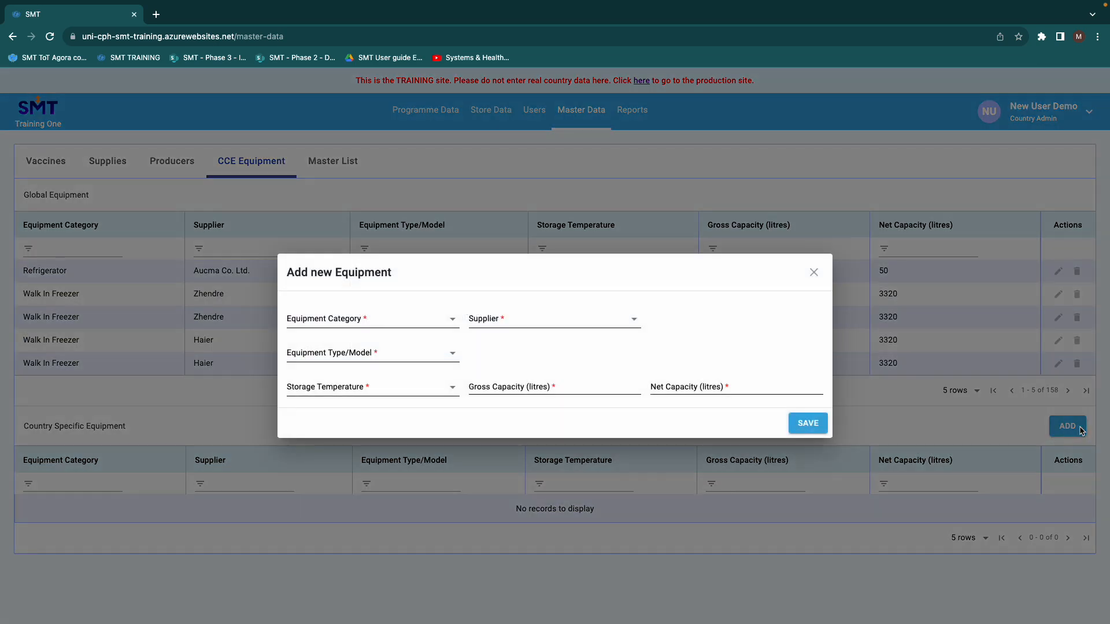
pyautogui.click(358, 320)
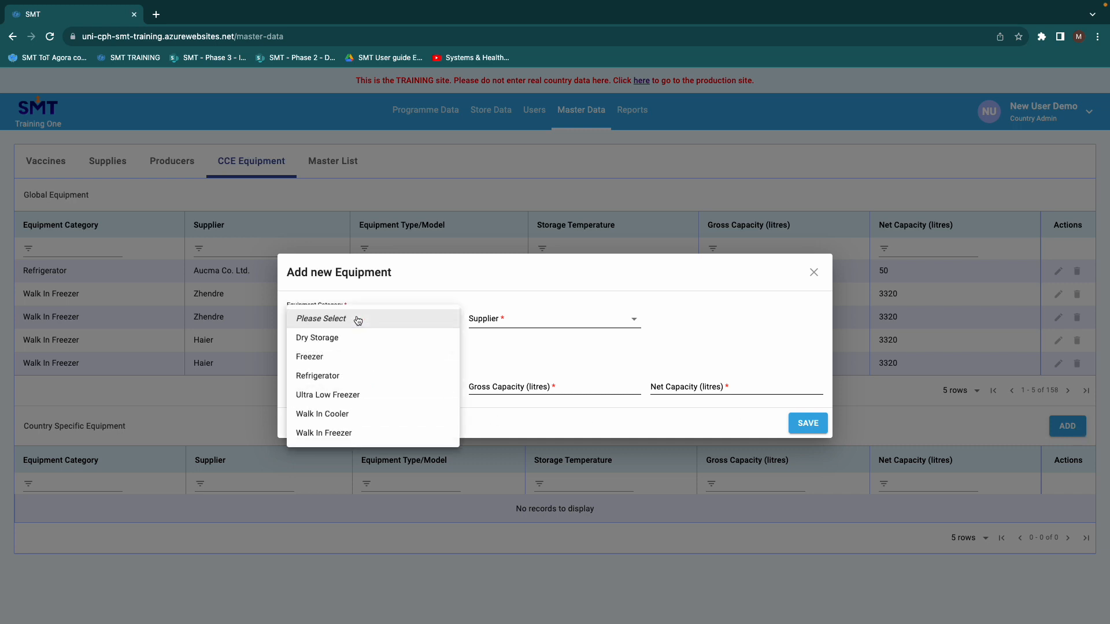
pyautogui.click(365, 398)
pyautogui.click(546, 321)
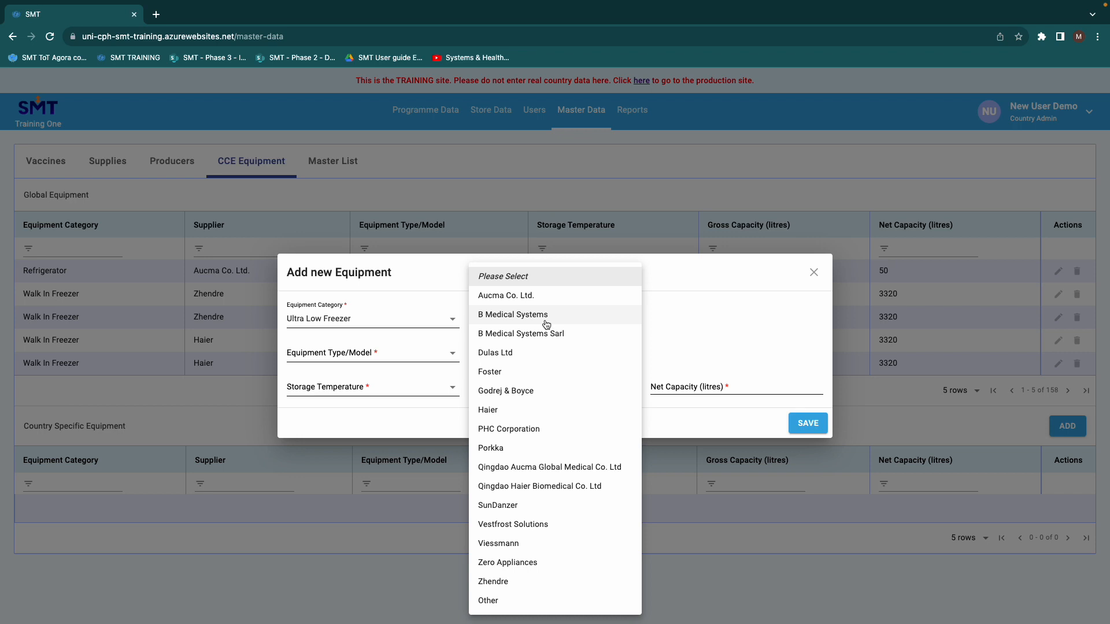
pyautogui.click(532, 351)
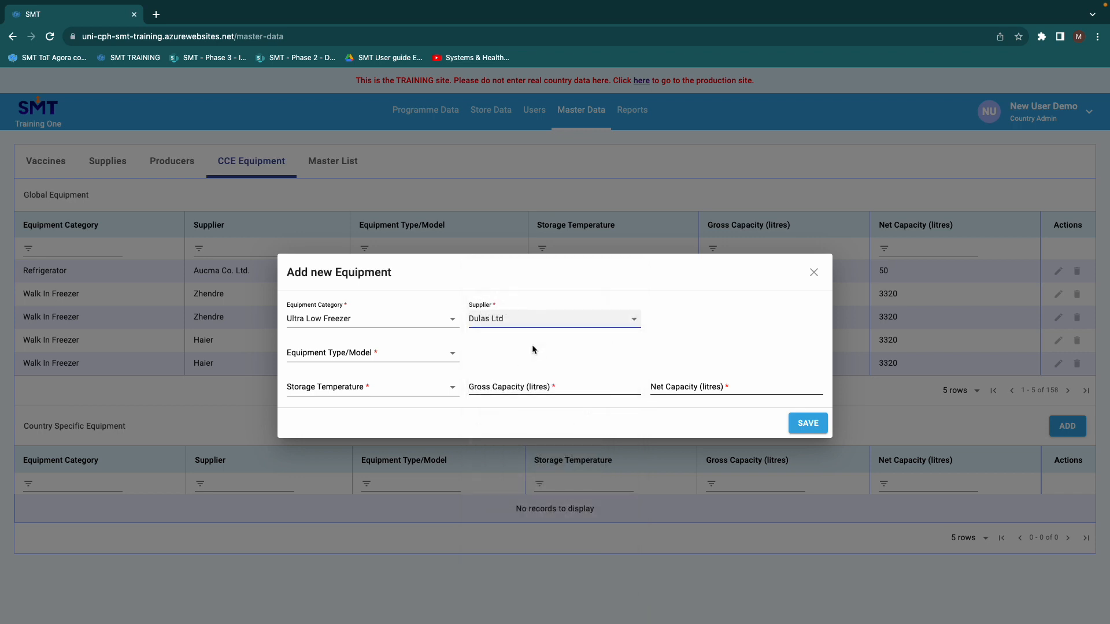
# Set the new equipment's type/model to Other, named UCC 200X, and its storage temperature to -70C.
pyautogui.click(424, 354)
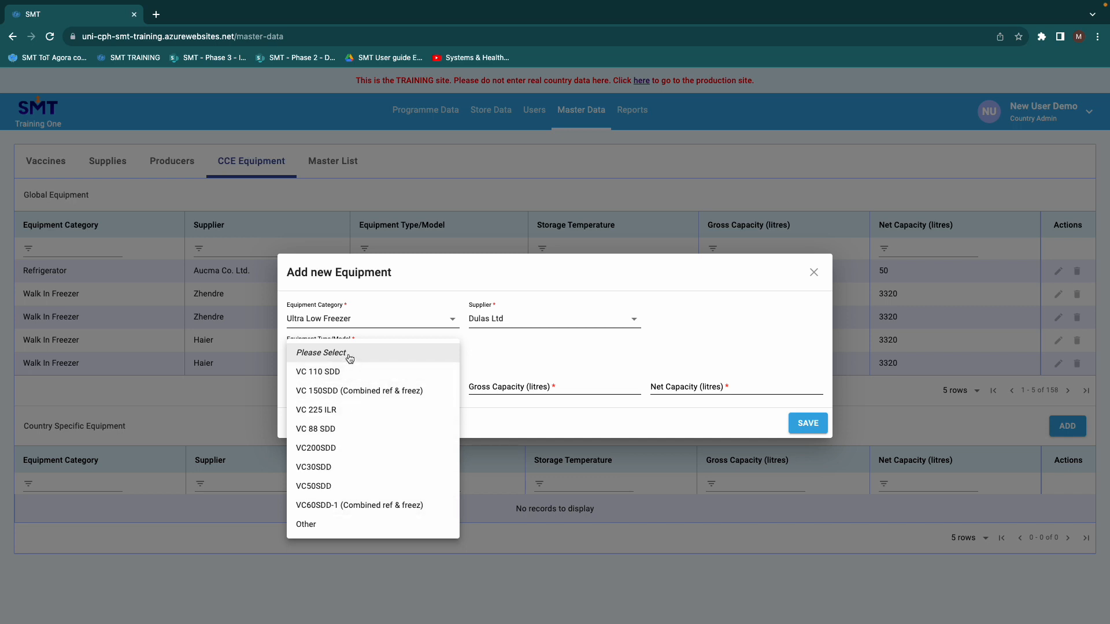
pyautogui.click(340, 525)
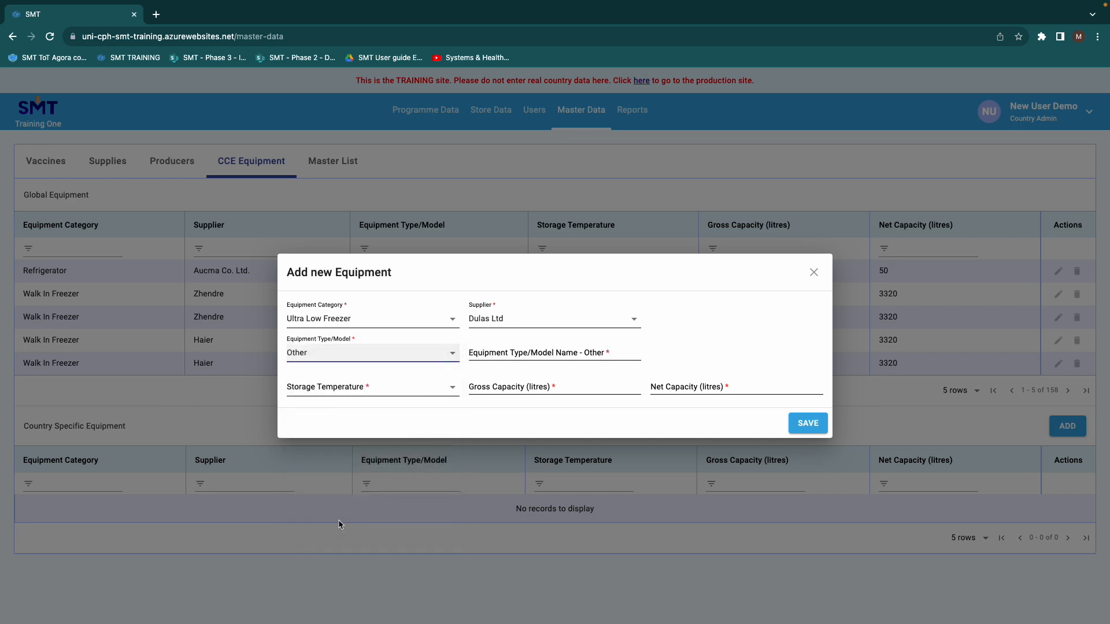
pyautogui.click(488, 352)
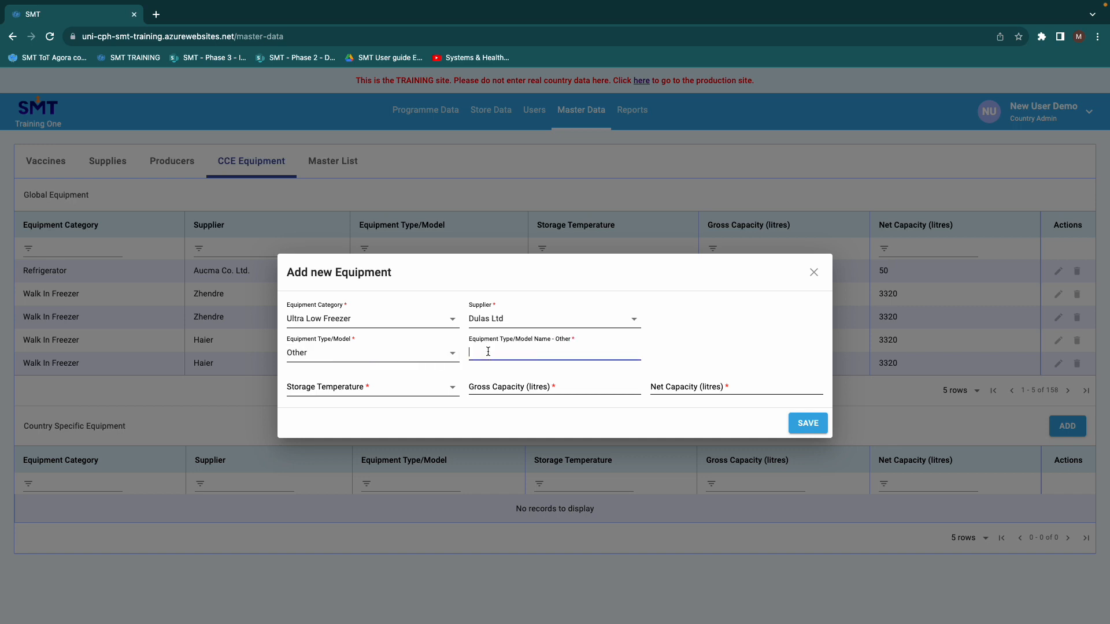
pyautogui.write('UCC 200X')
pyautogui.click(414, 388)
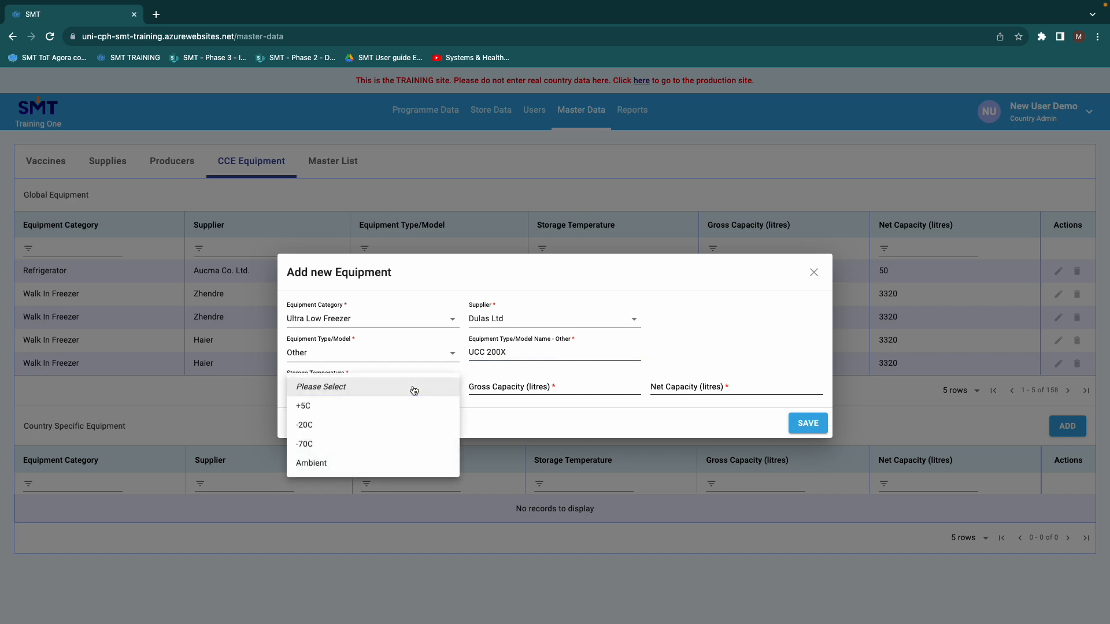
pyautogui.click(315, 446)
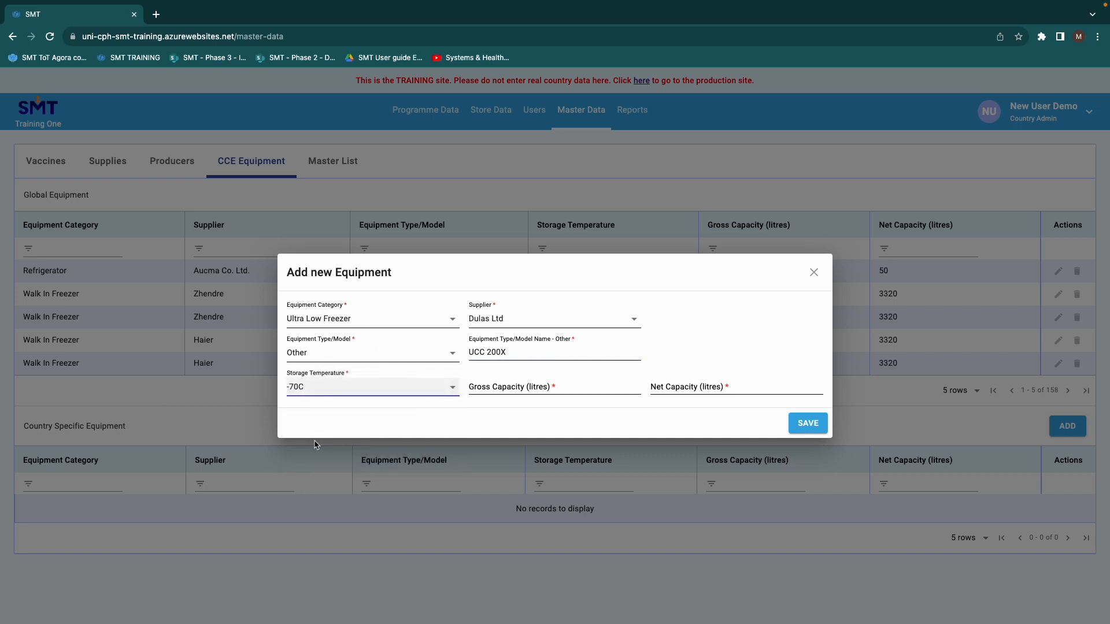
# Set the new equipment's gross capacity to 200 litres and net capacity to 180 litres, and save it.
pyautogui.click(499, 386)
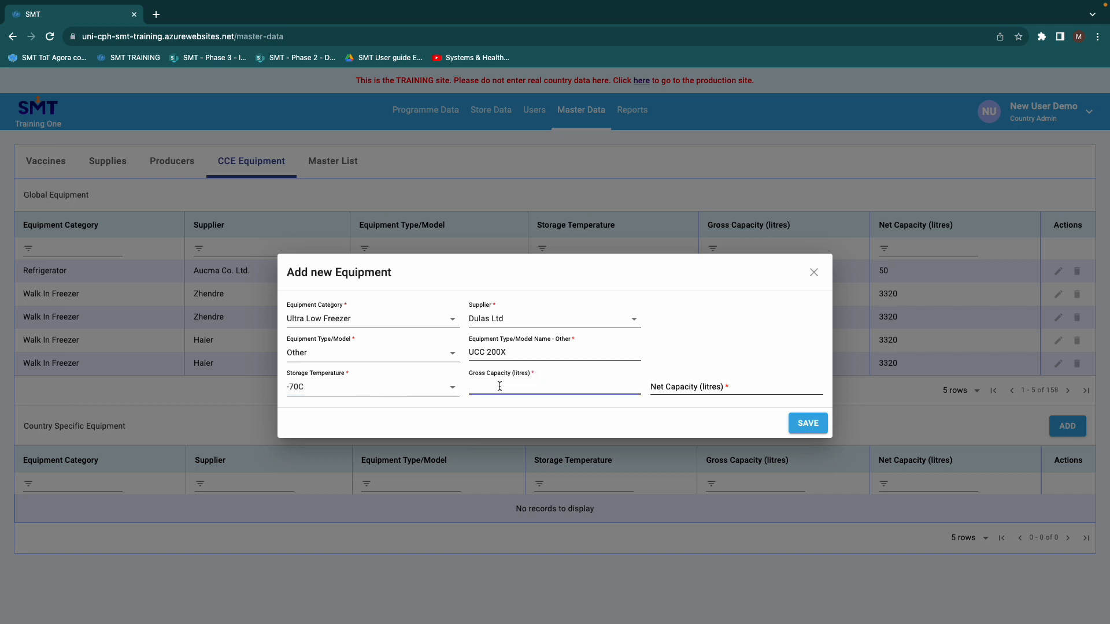
pyautogui.write('200')
pyautogui.click(686, 386)
pyautogui.write('180')
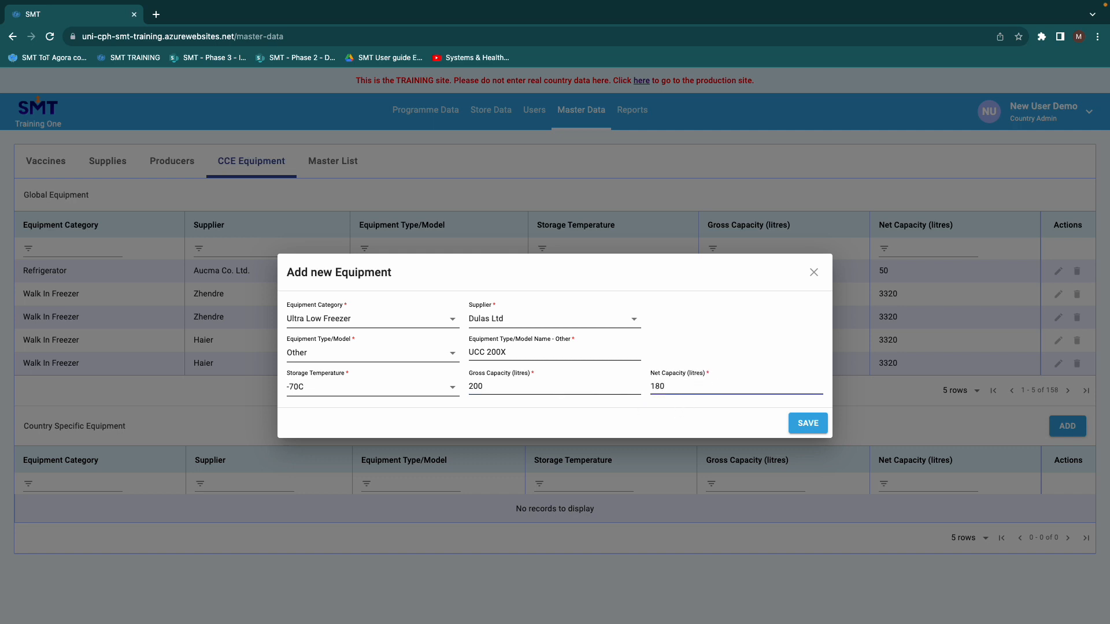
pyautogui.click(821, 427)
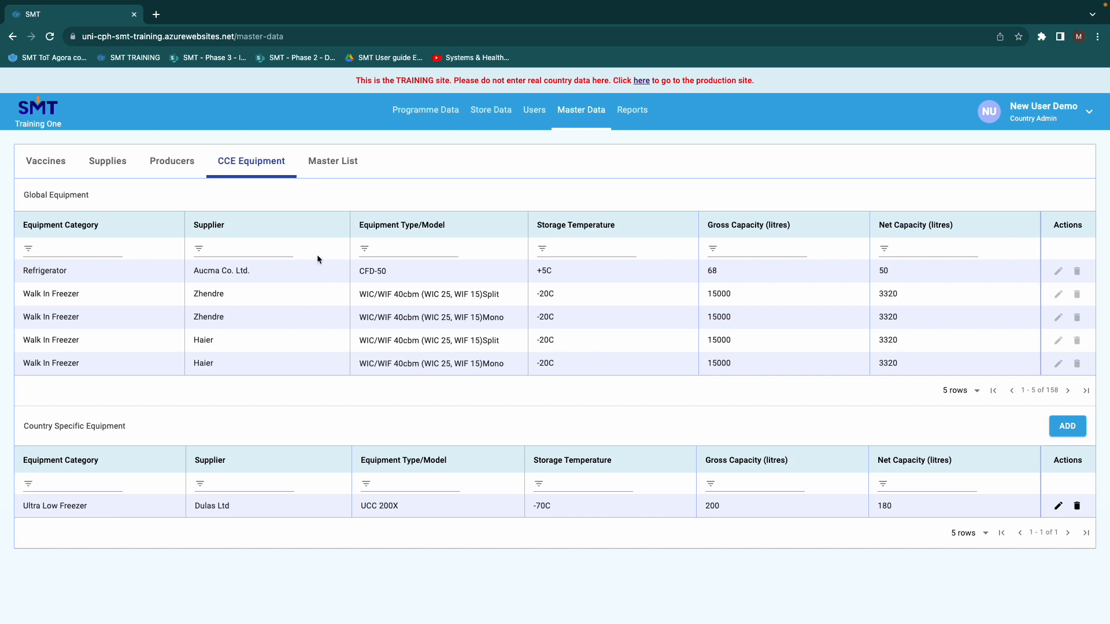
# Add a country-specific target group with the English name "60+ population" to the master list and save it.
pyautogui.click(328, 167)
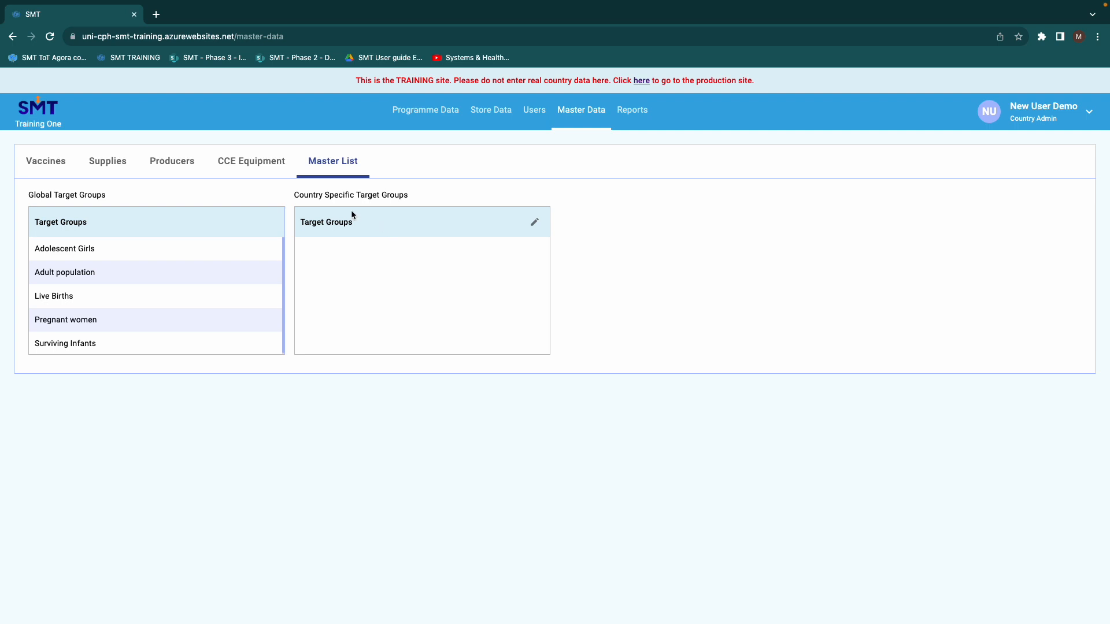
pyautogui.click(535, 224)
pyautogui.click(535, 223)
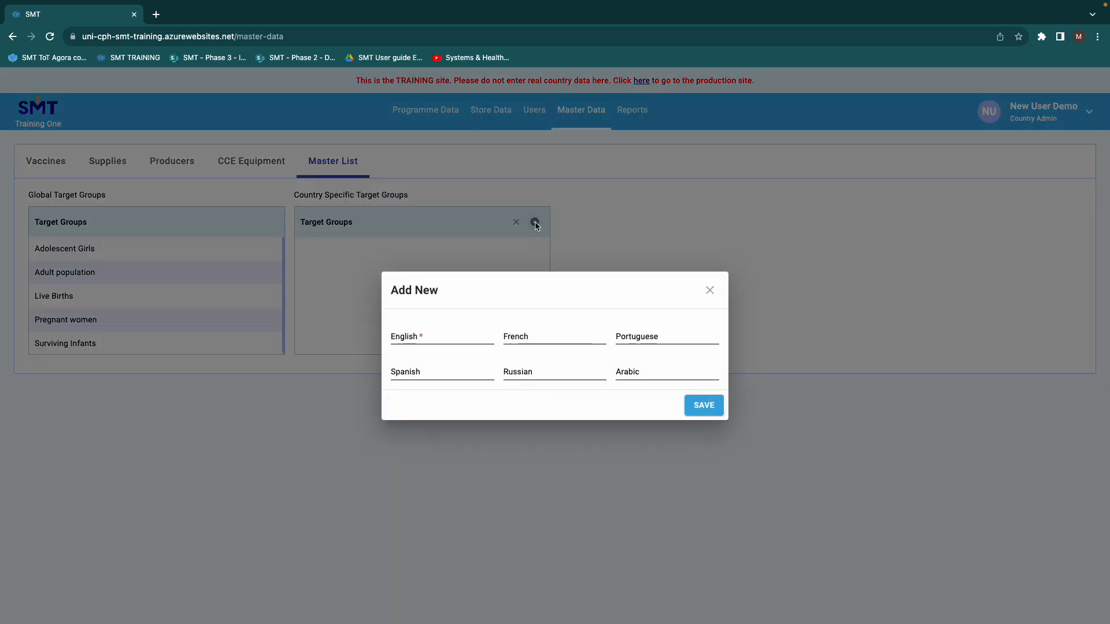
pyautogui.click(422, 334)
pyautogui.write('6')
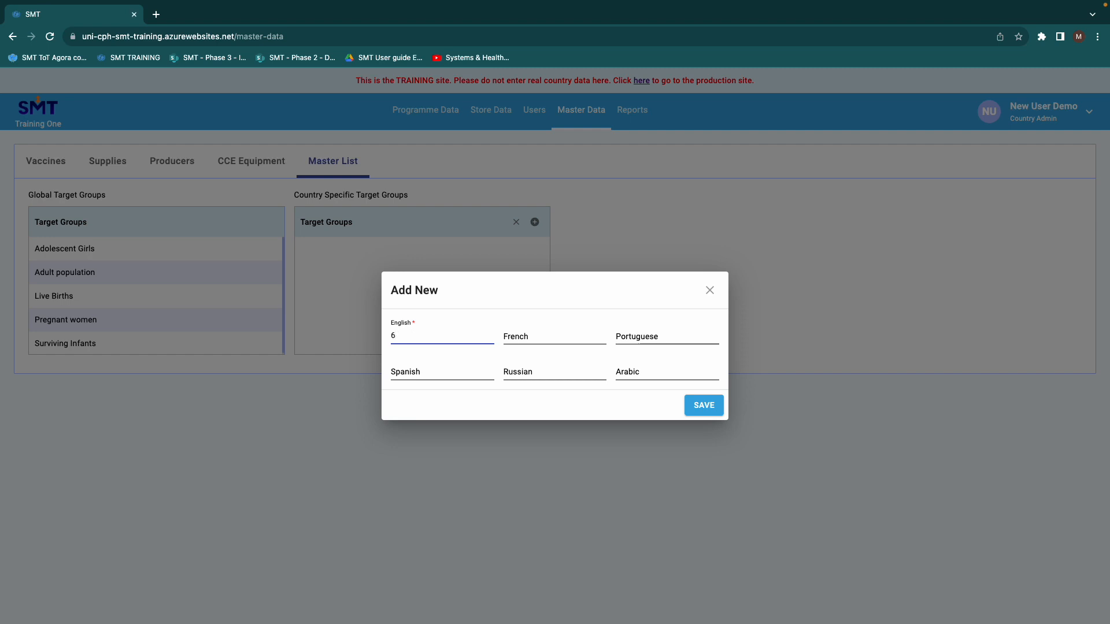
pyautogui.write('0+')
pyautogui.write('opulation')
pyautogui.click(695, 406)
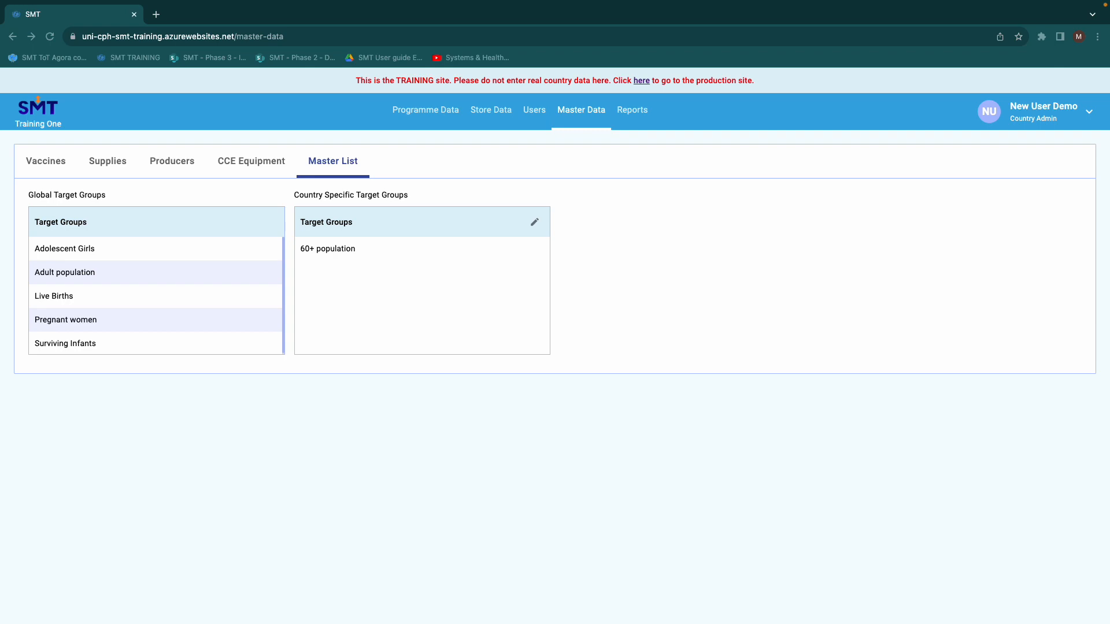
# Open the country-specific HPV vaccine for editing and set its producer to Sanofi Pasteur Limited - Sanofi Canada.
pyautogui.click(49, 167)
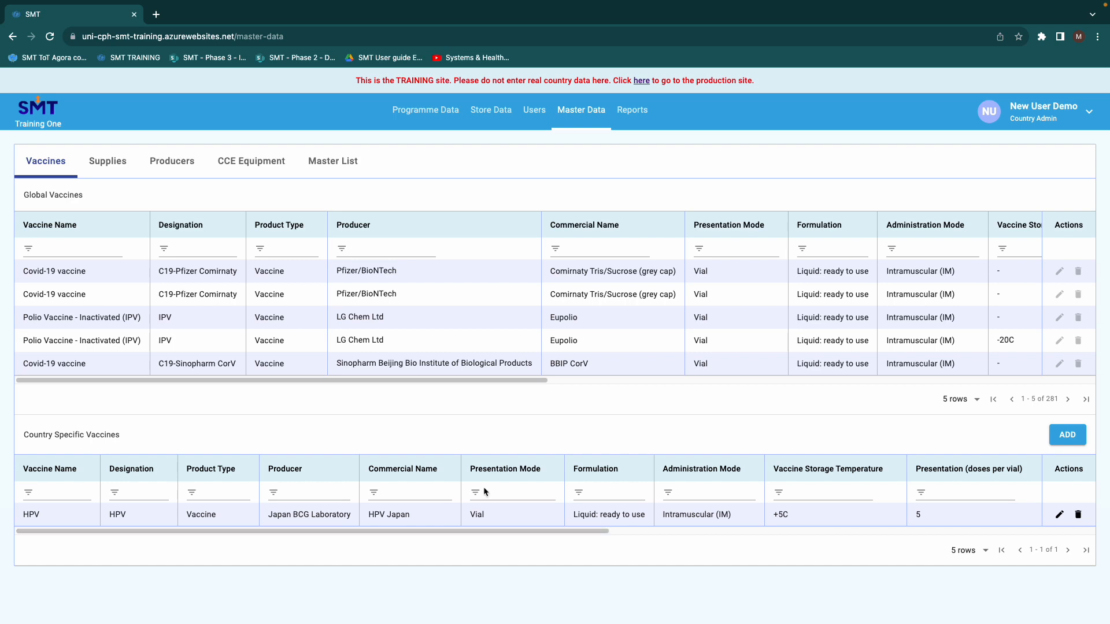
pyautogui.click(1060, 515)
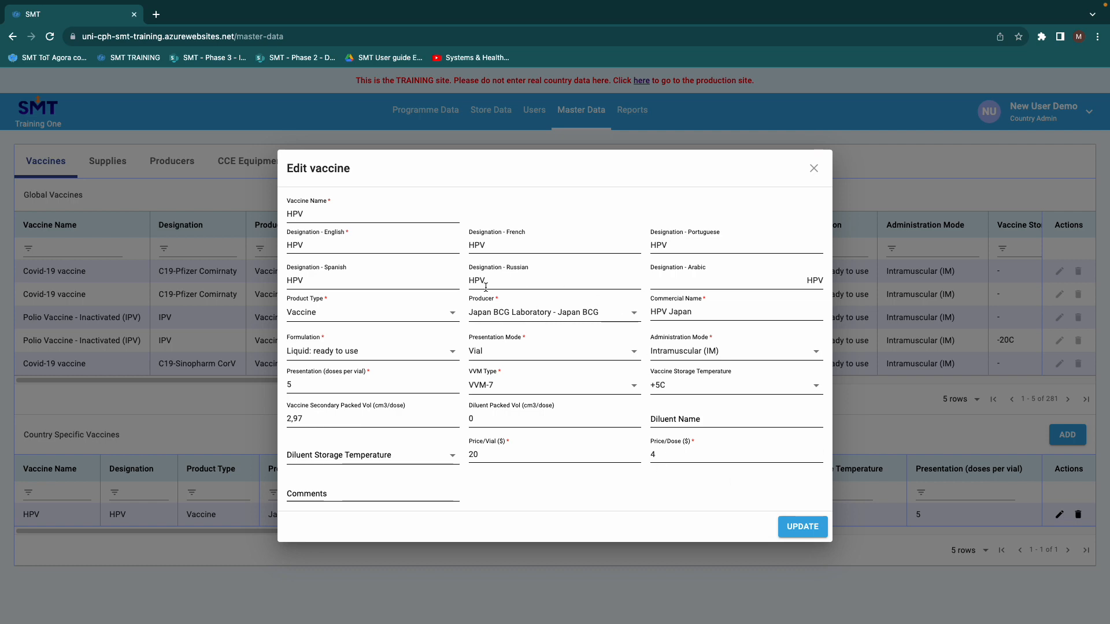
pyautogui.click(631, 315)
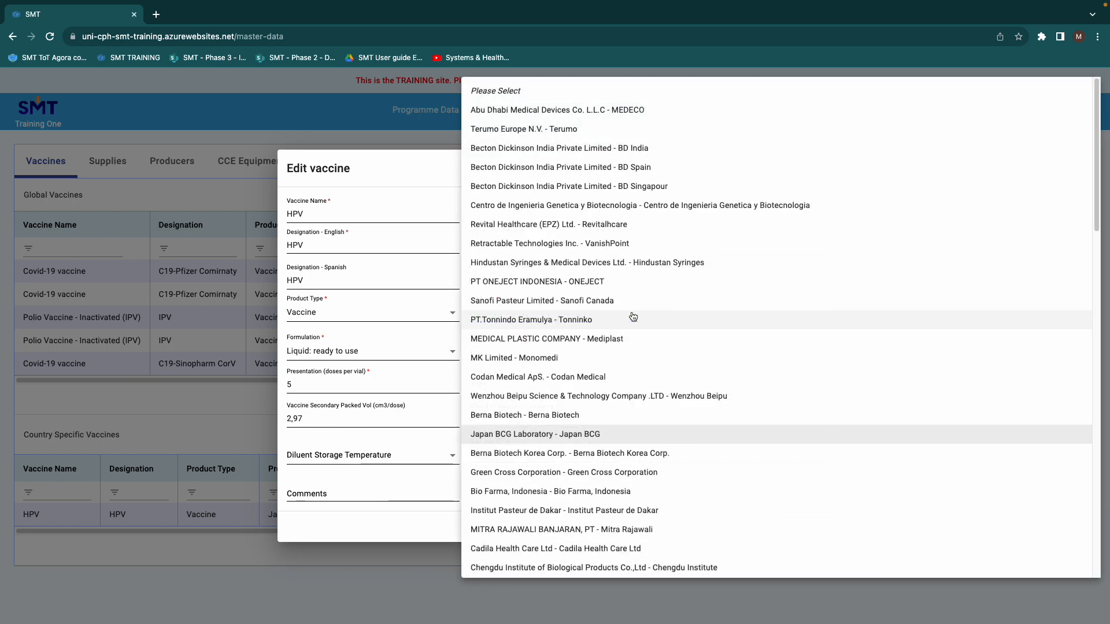
pyautogui.click(581, 301)
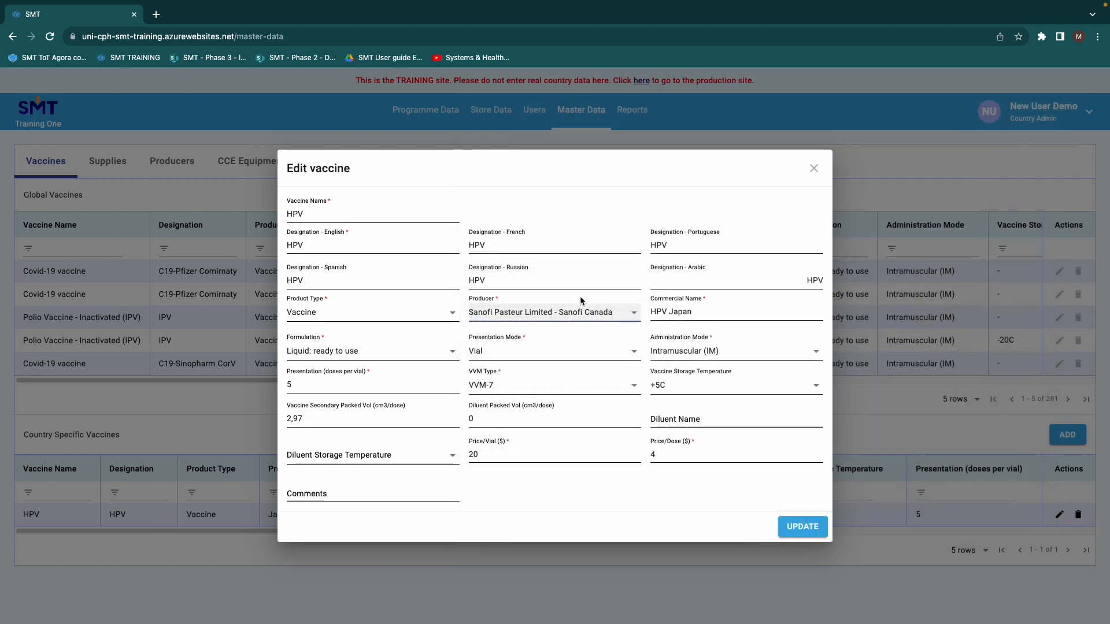
# Set the HPV vaccine's commercial name to "HPV Sanofi" and save the update.
pyautogui.click(695, 311)
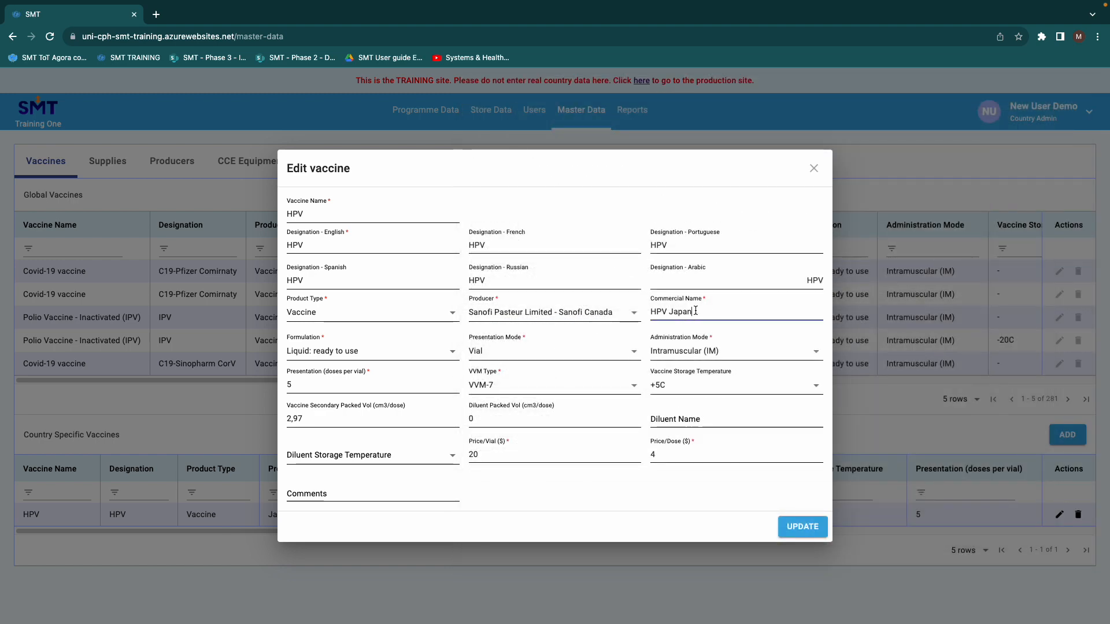
pyautogui.press('BackSpace')
pyautogui.press('BackSpace')
pyautogui.press('BackSpace')
pyautogui.press('BackSpace')
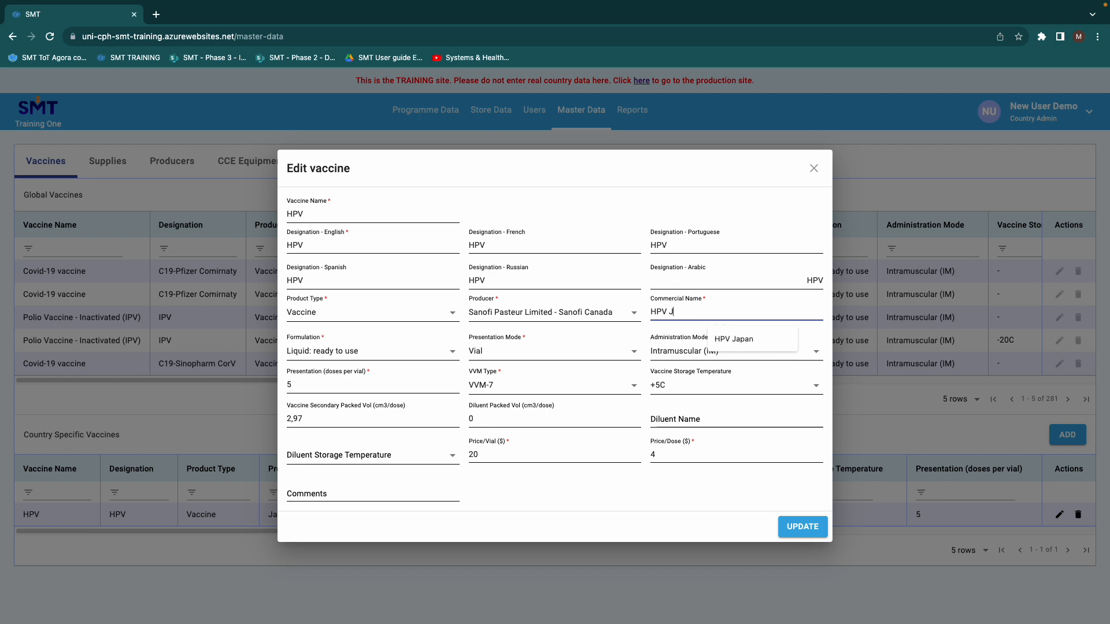
pyautogui.press('BackSpace')
pyautogui.write('San')
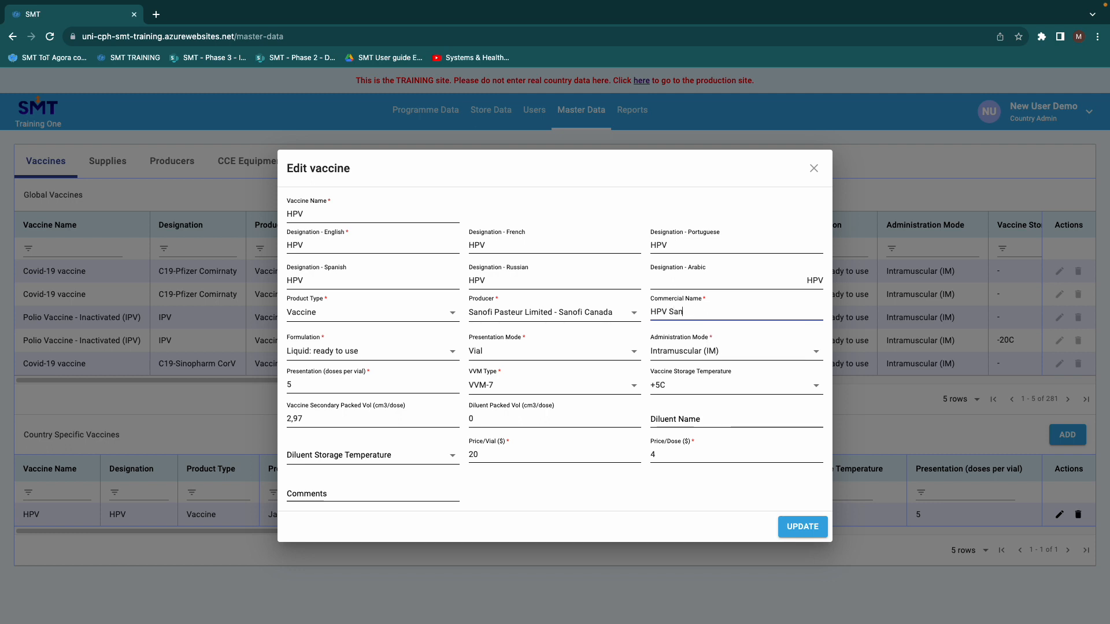
pyautogui.write('ofi')
pyautogui.click(811, 529)
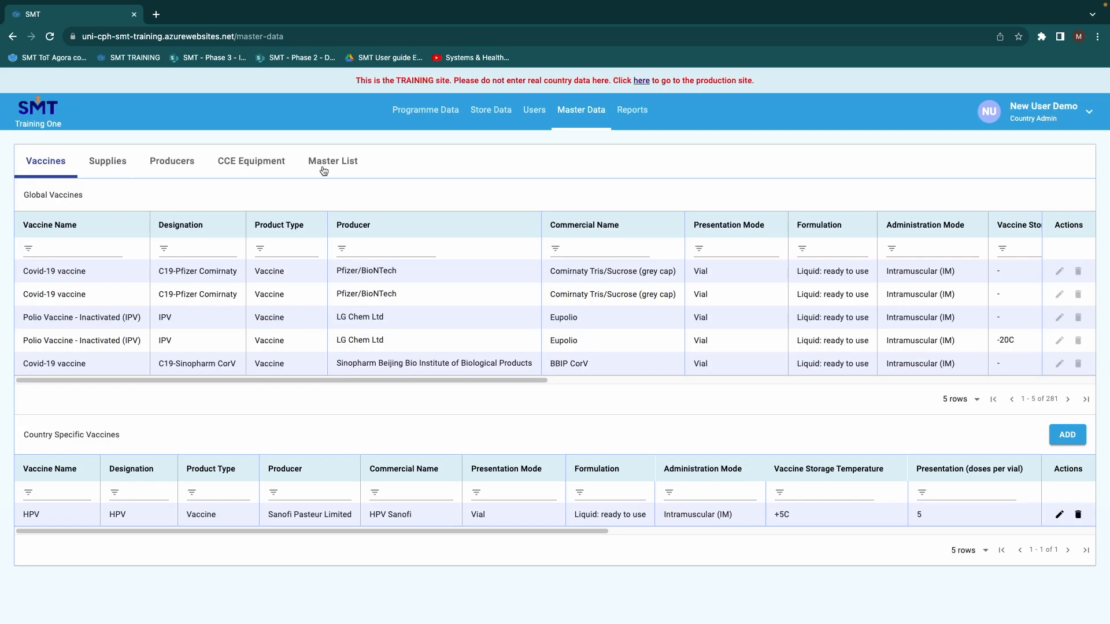
# Set the gross capacity of the country-specific Ultra Low Freezer to 210 litres and save the update.
pyautogui.click(263, 170)
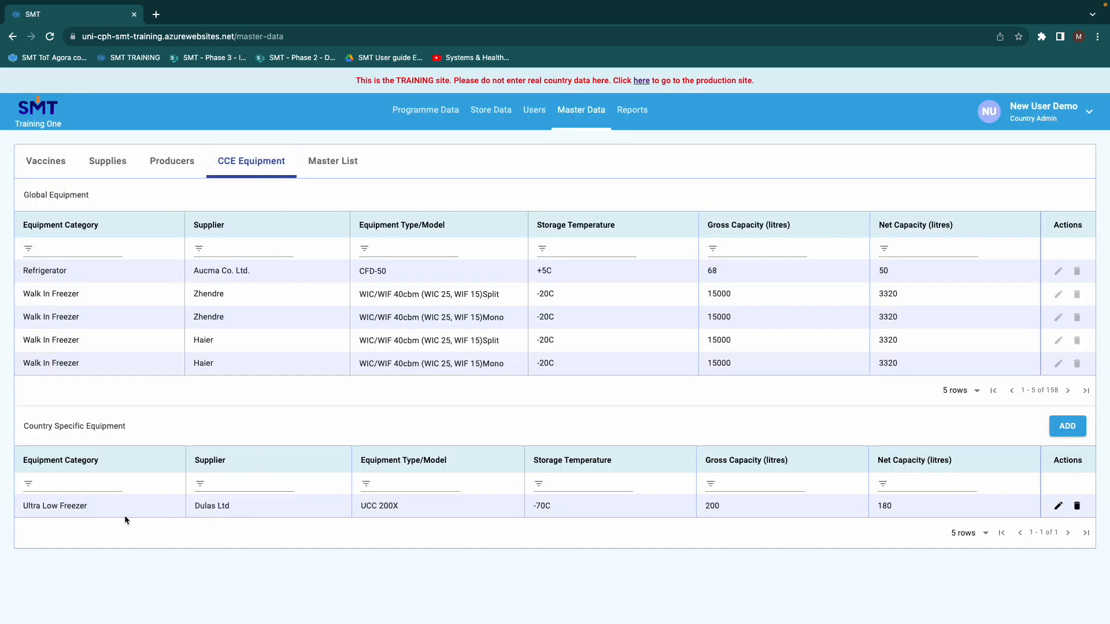
pyautogui.click(1058, 507)
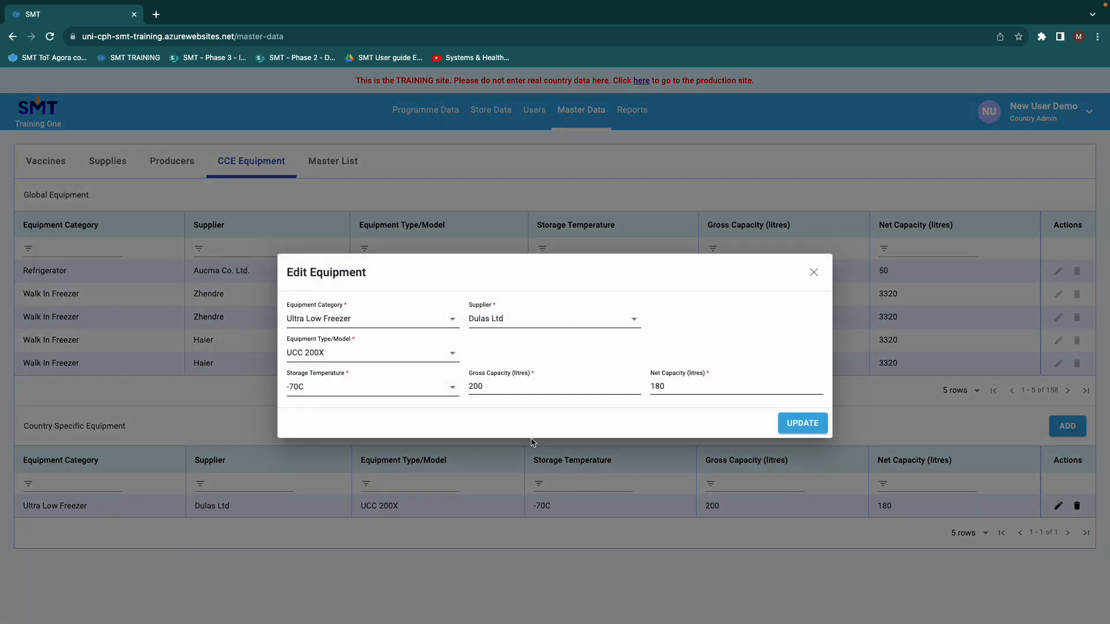
pyautogui.click(489, 389)
pyautogui.press('BackSpace')
pyautogui.press('BackSpace')
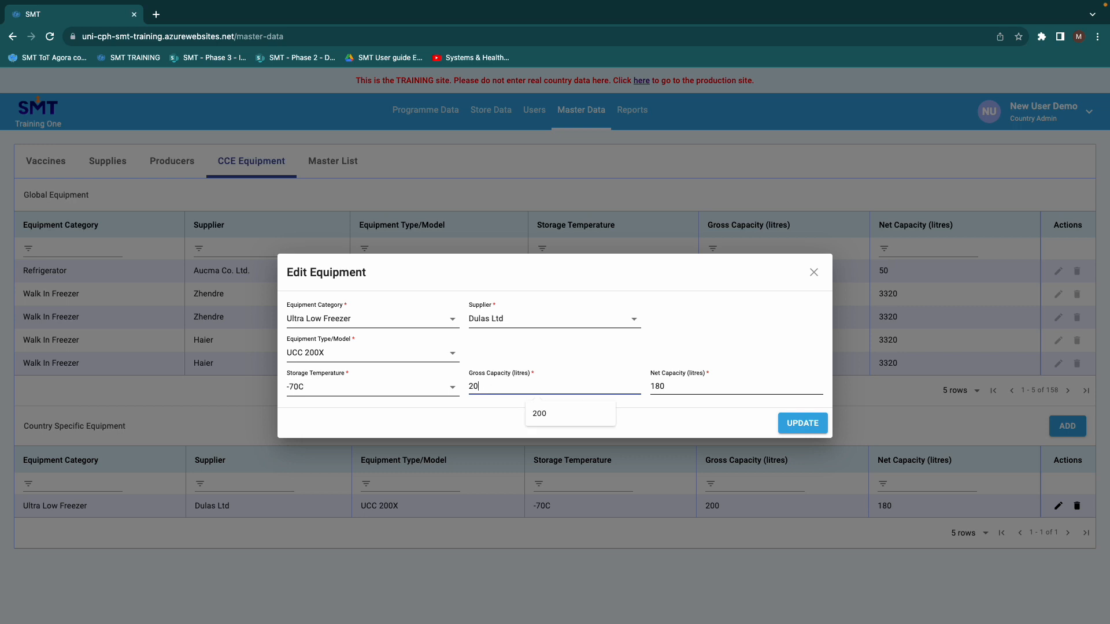
pyautogui.write('10')
pyautogui.click(796, 425)
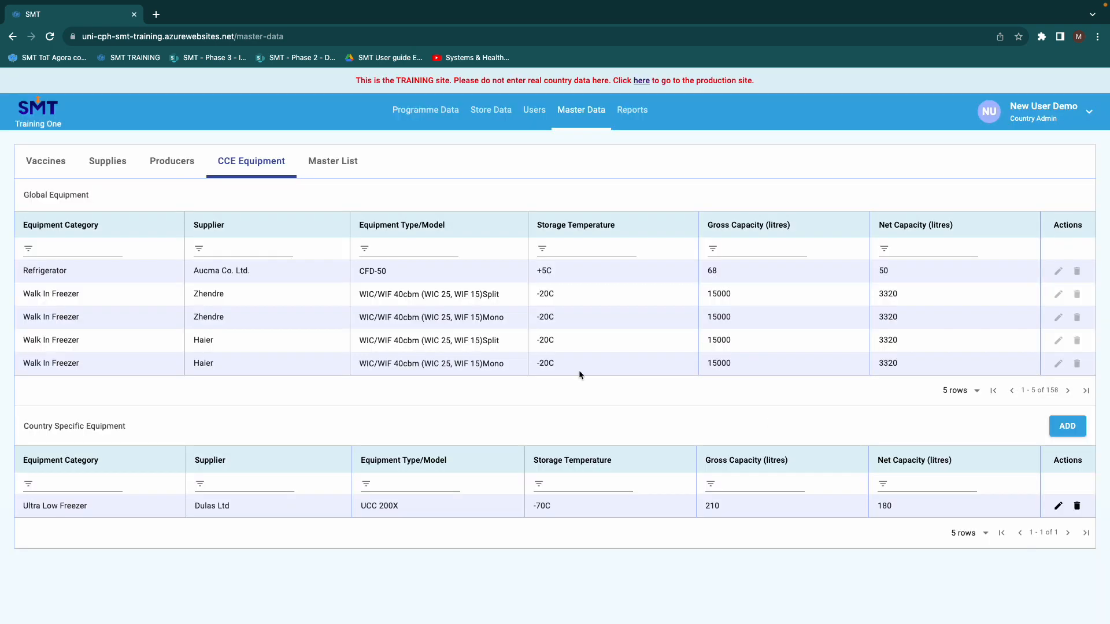
# Change the English name of the country-specific target group to "65+ population" and save the update.
pyautogui.click(341, 162)
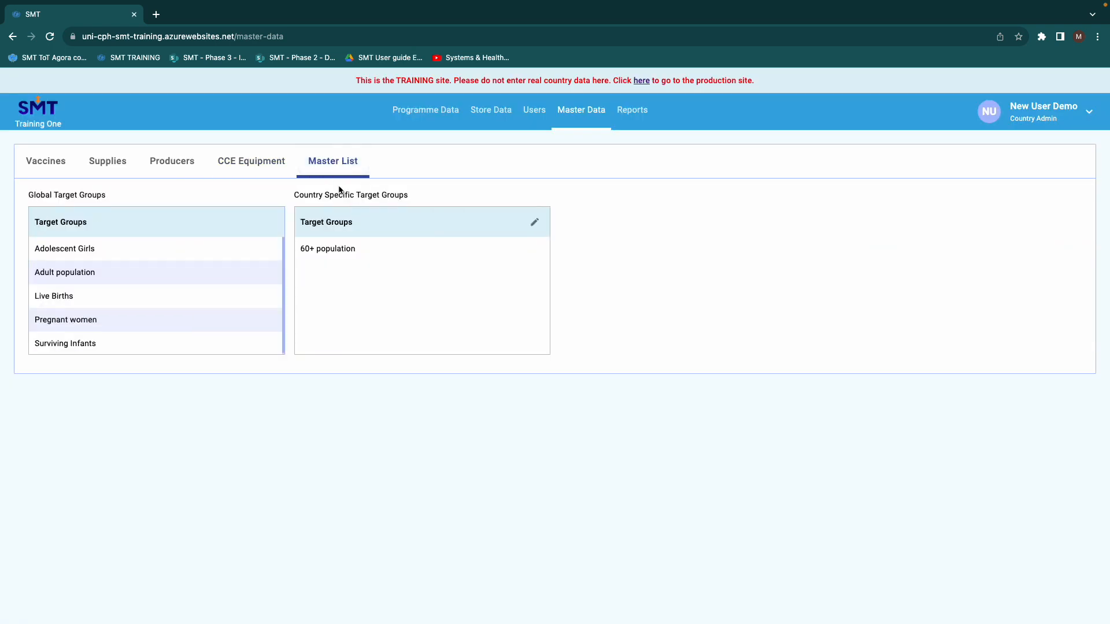
pyautogui.click(534, 224)
pyautogui.click(516, 252)
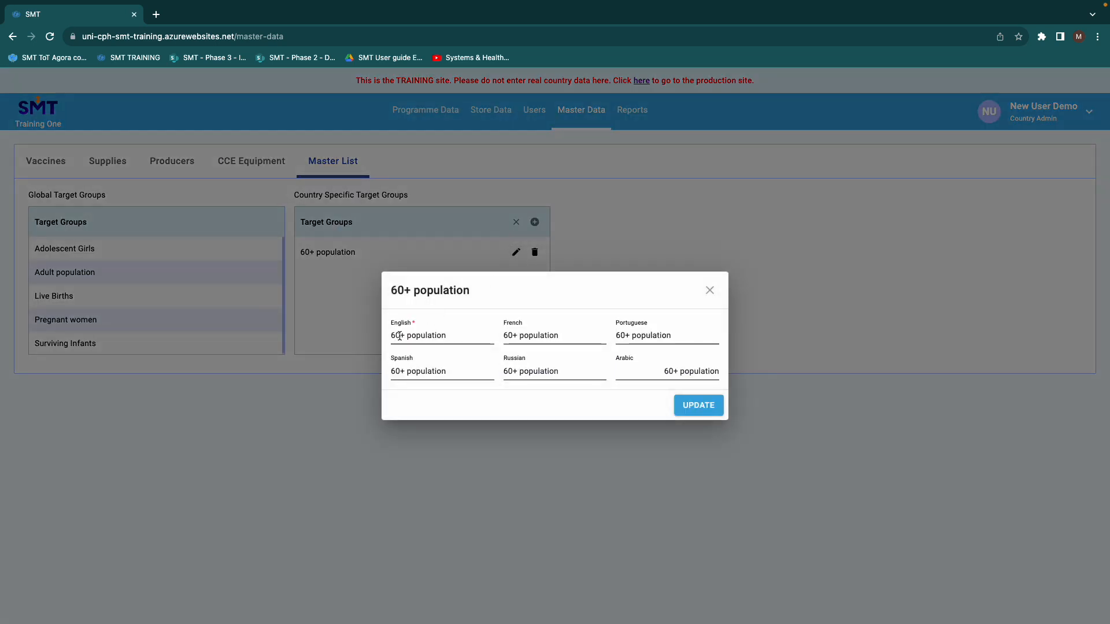
pyautogui.click(401, 335)
pyautogui.press('BackSpace')
pyautogui.write('5')
pyautogui.click(695, 406)
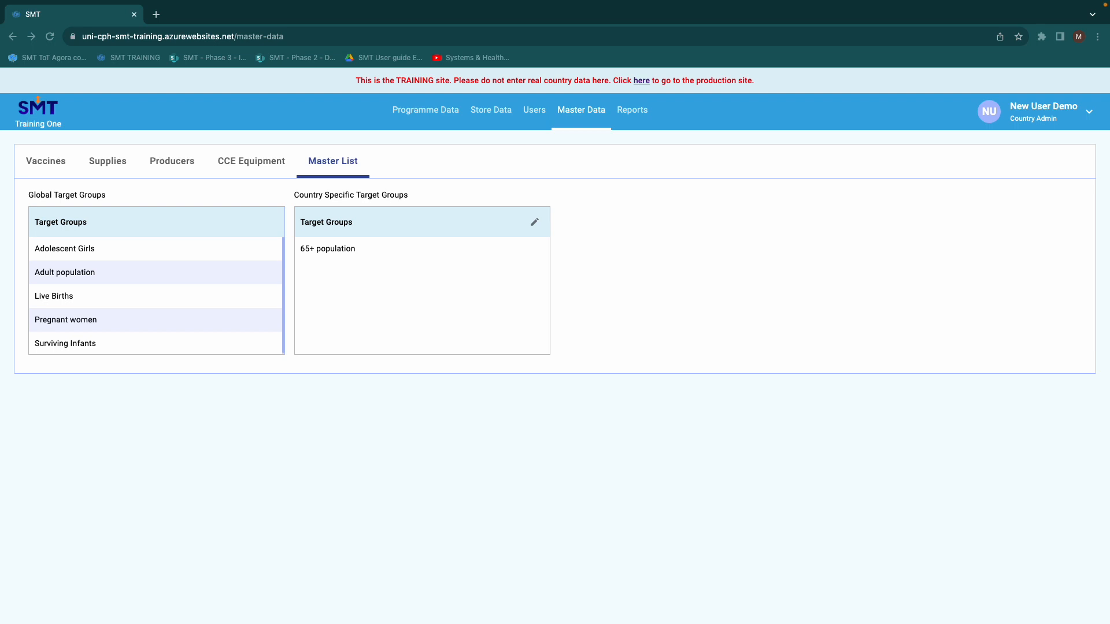
# Delete the HPV entry from the country-specific vaccines and confirm the deletion.
pyautogui.click(38, 162)
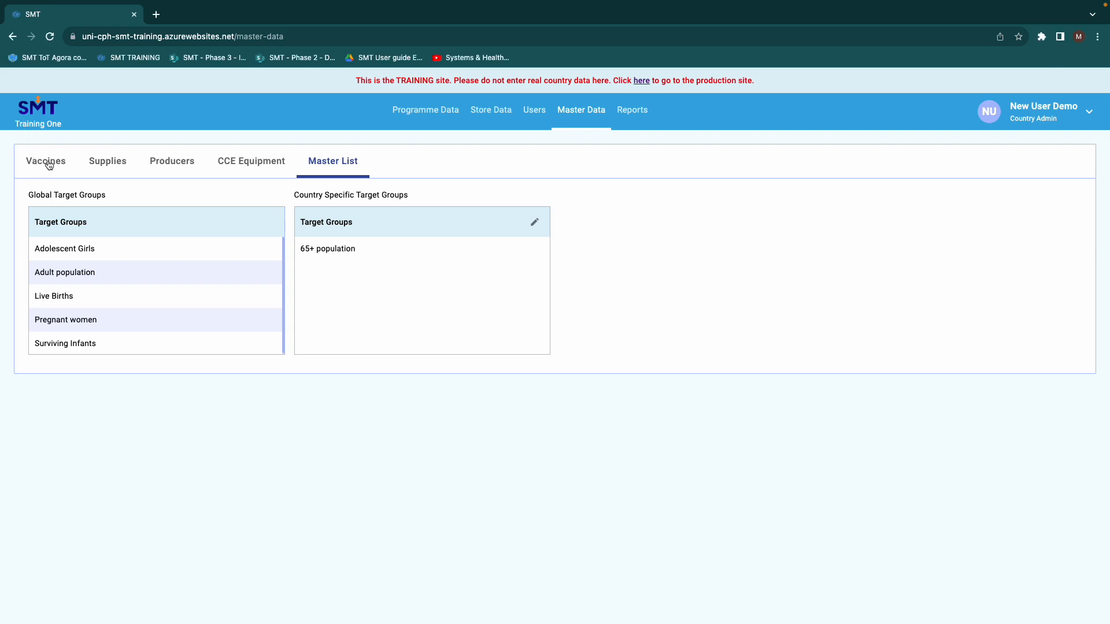
pyautogui.click(50, 165)
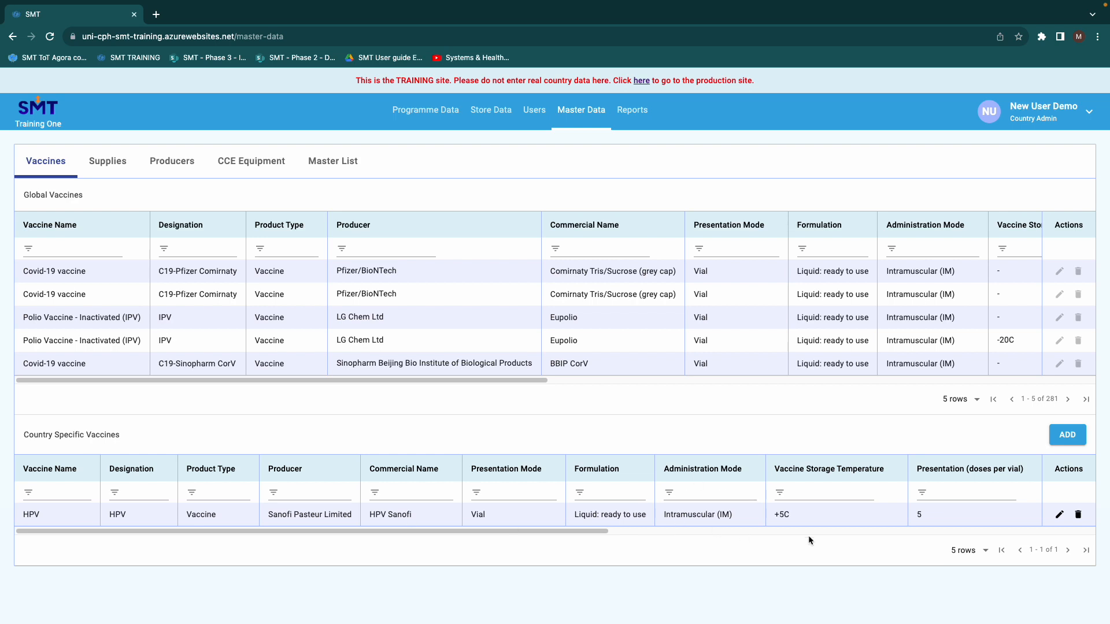
pyautogui.click(1079, 516)
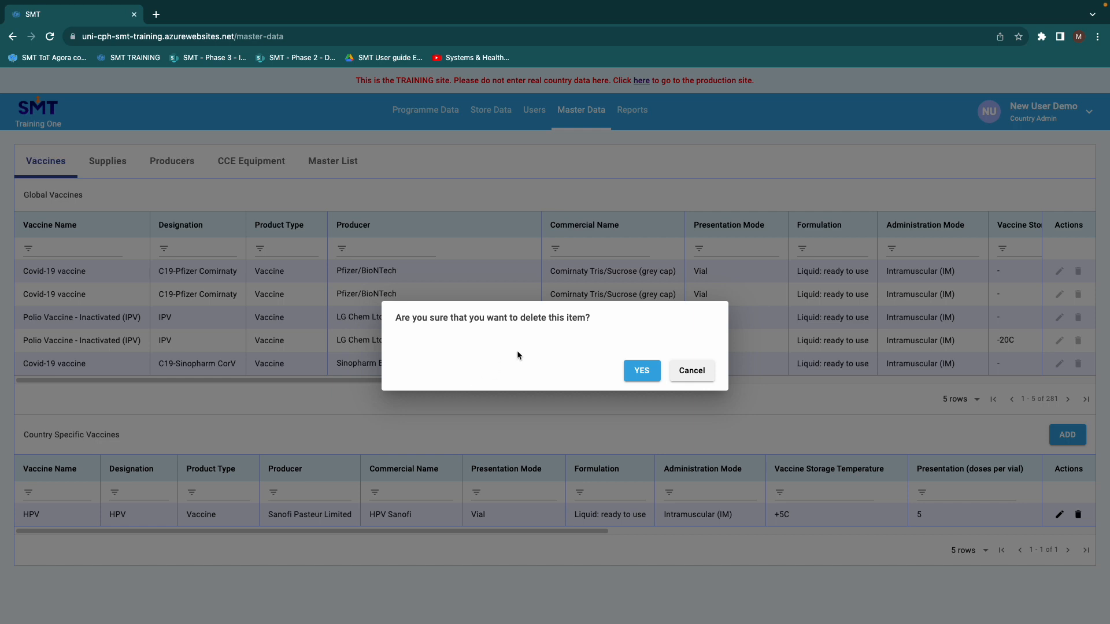
pyautogui.click(640, 375)
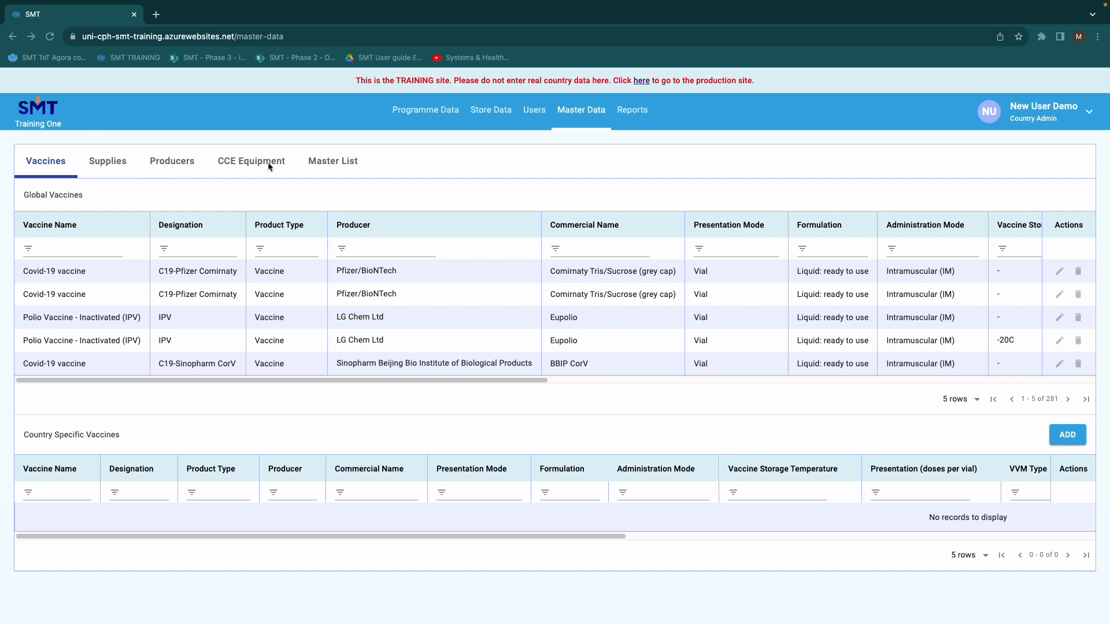
# Delete the 65+ population entry from the country-specific target groups in the master list and confirm the deletion.
pyautogui.click(332, 164)
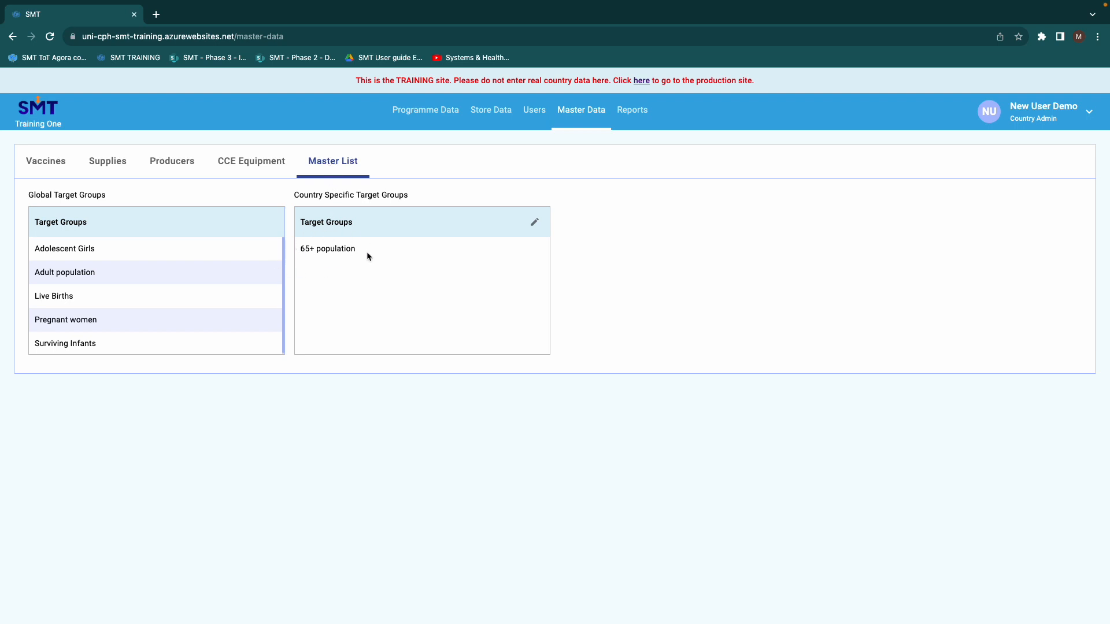
pyautogui.click(536, 225)
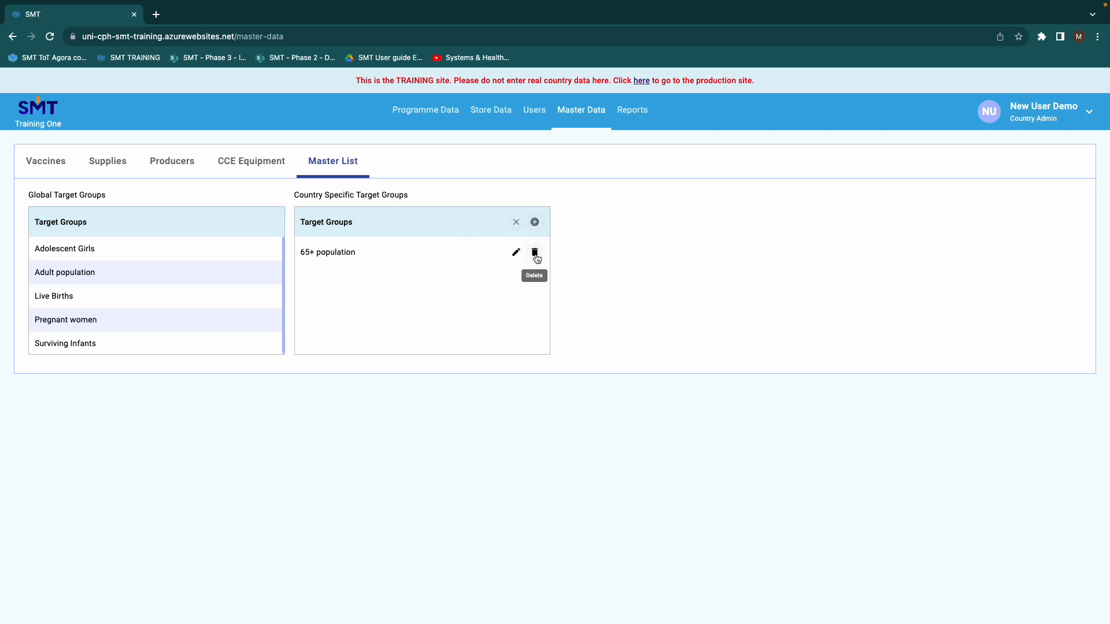
pyautogui.click(535, 255)
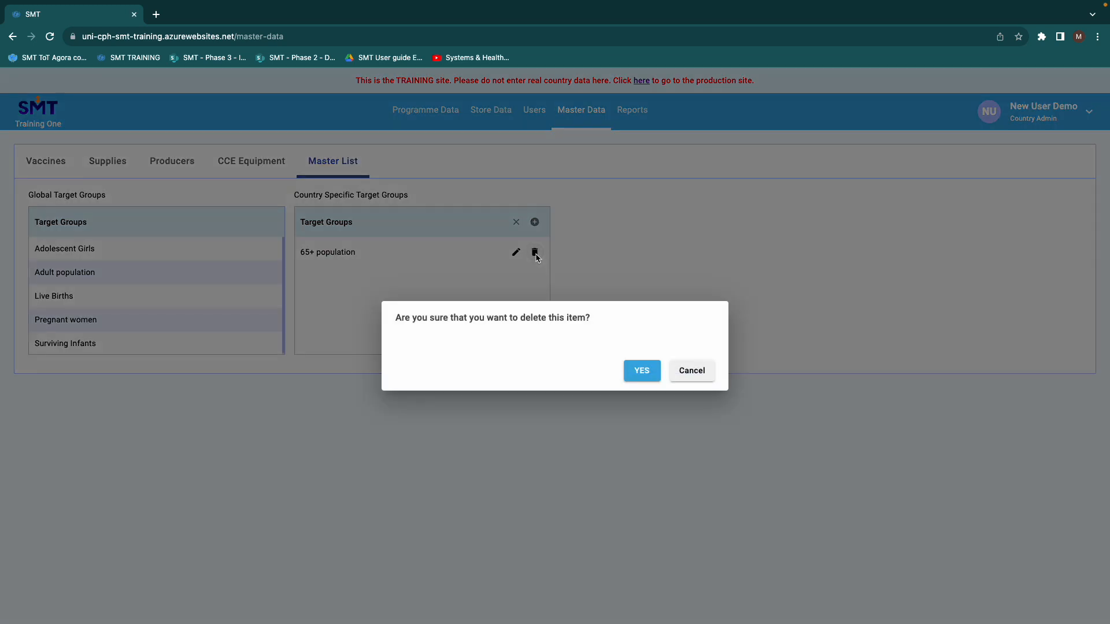
pyautogui.click(653, 377)
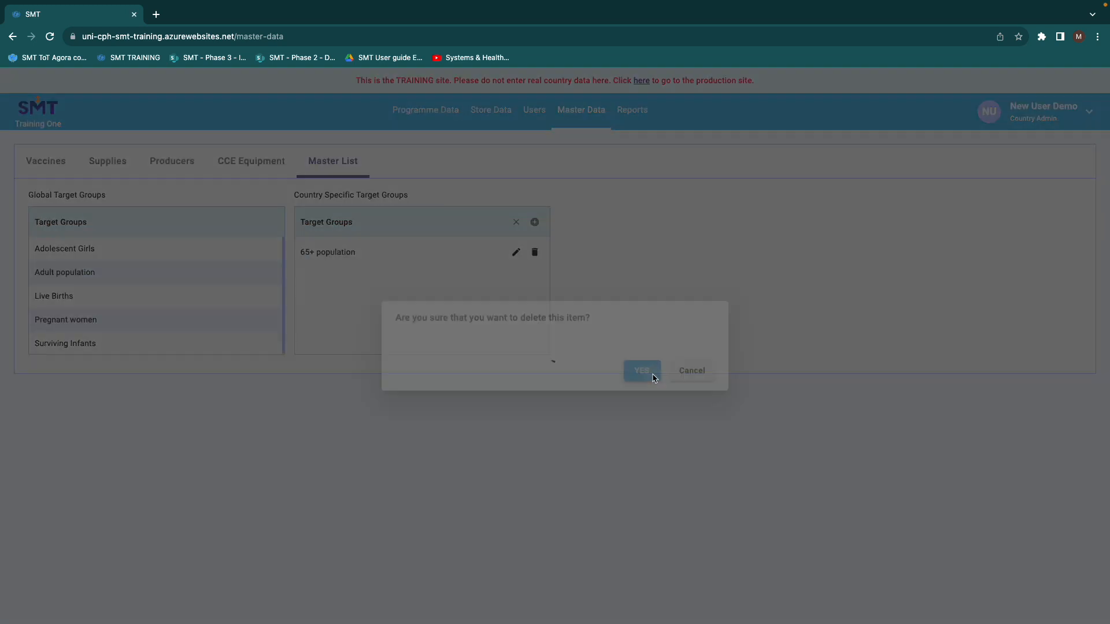